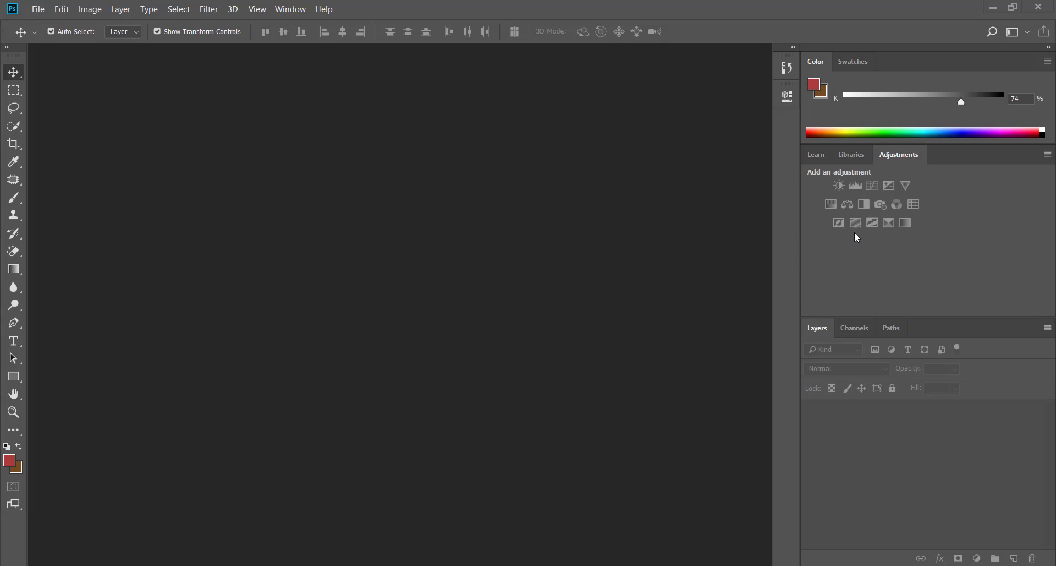
Move the Libraries tab so it follows Adjustments in the tab order.
click(856, 329)
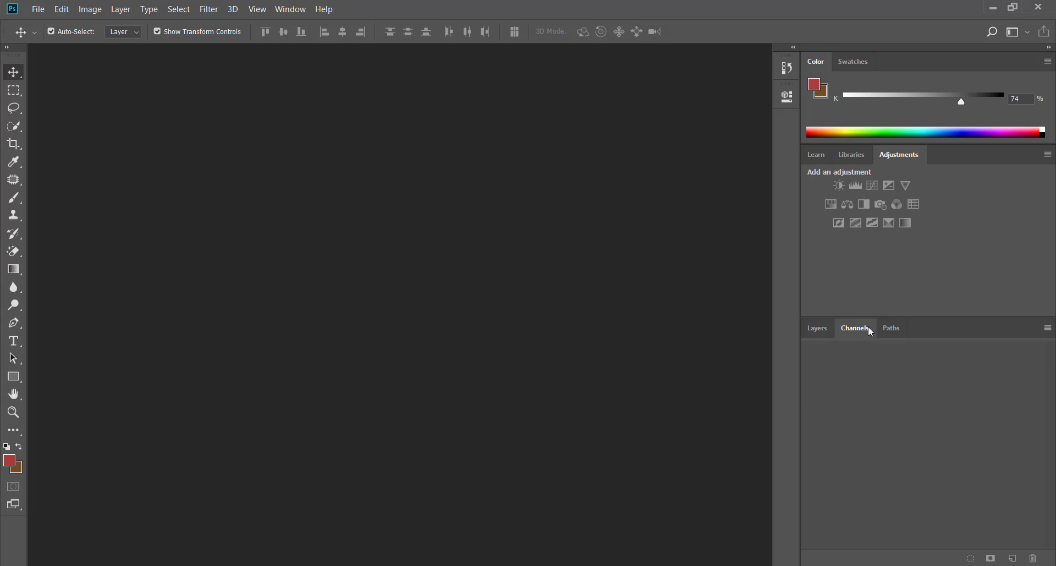
click(891, 330)
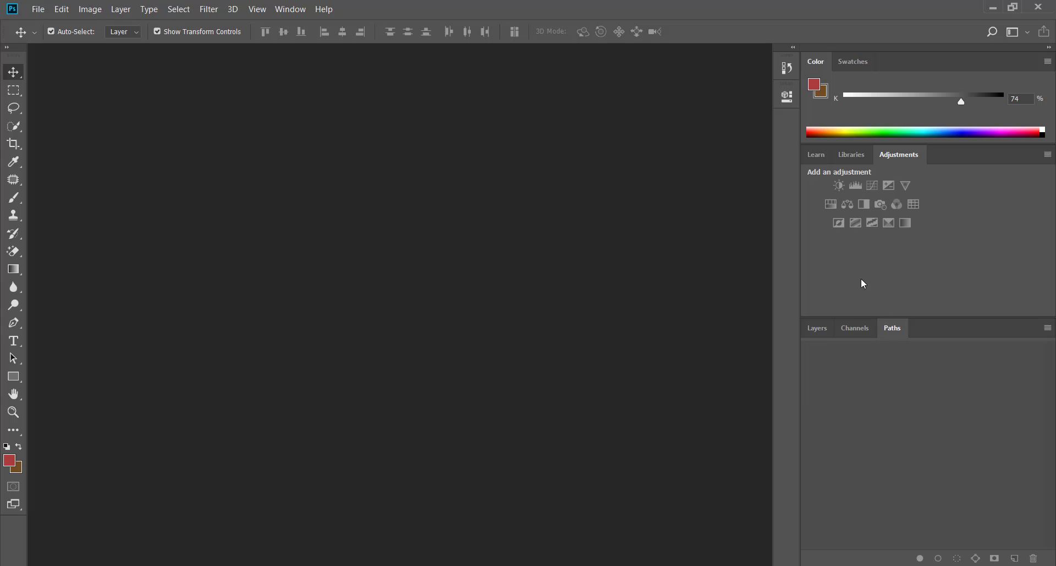
click(846, 157)
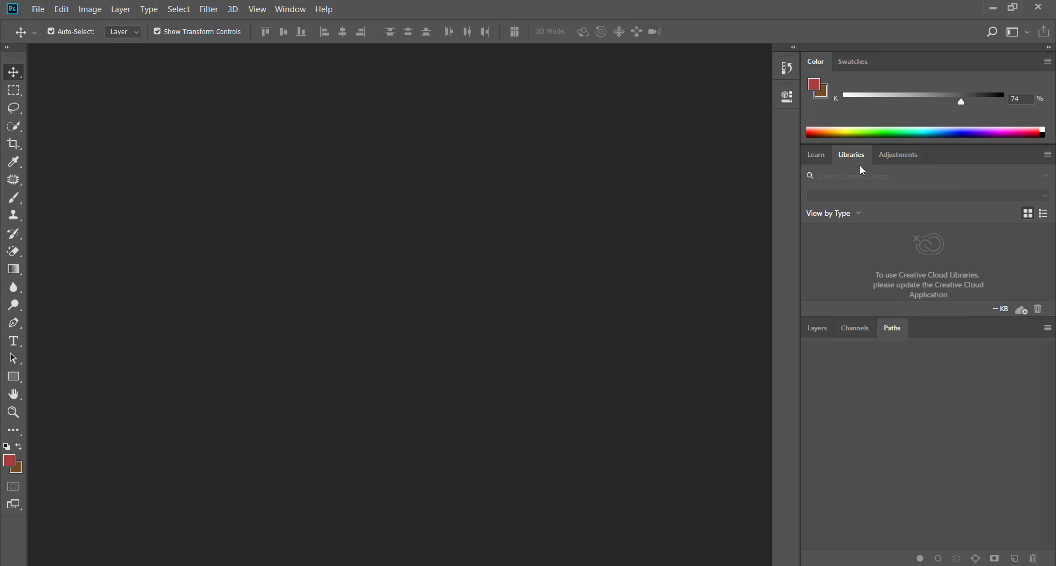
drag(856, 155, 914, 154)
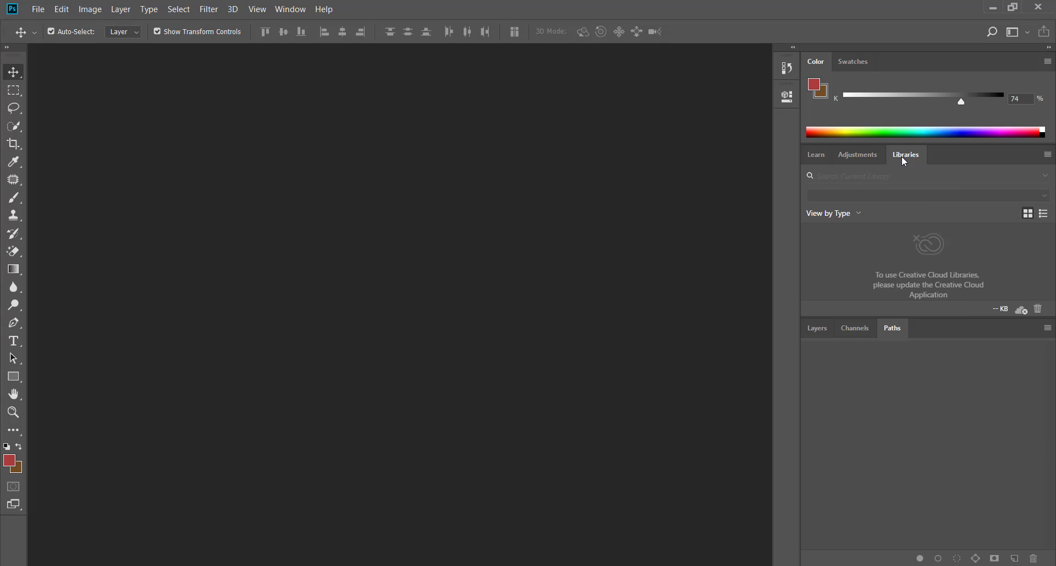
Undock the Channels panel into a floating panel and close it.
drag(853, 328, 464, 289)
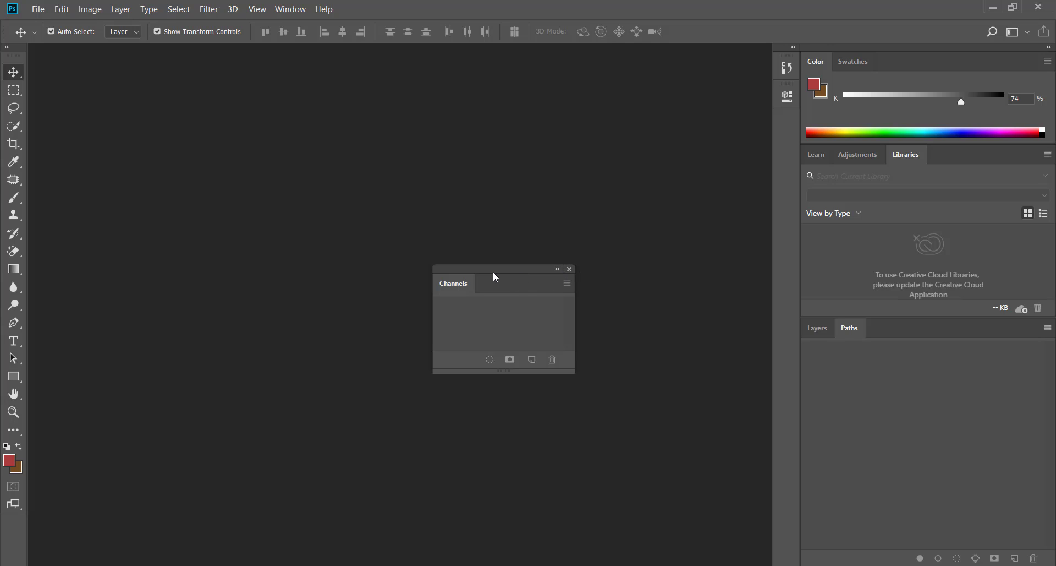
drag(493, 273, 858, 306)
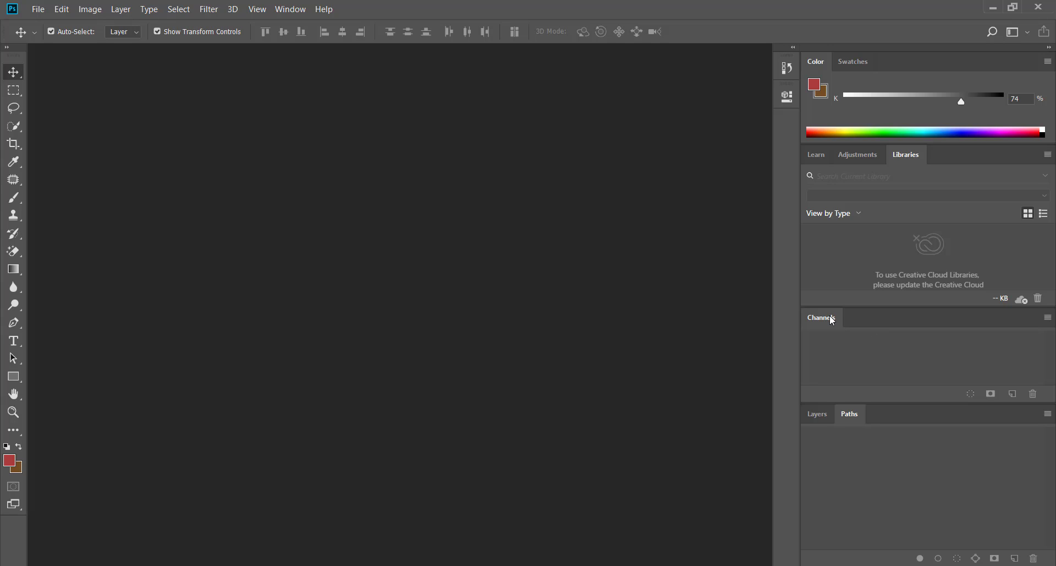
drag(825, 317, 382, 265)
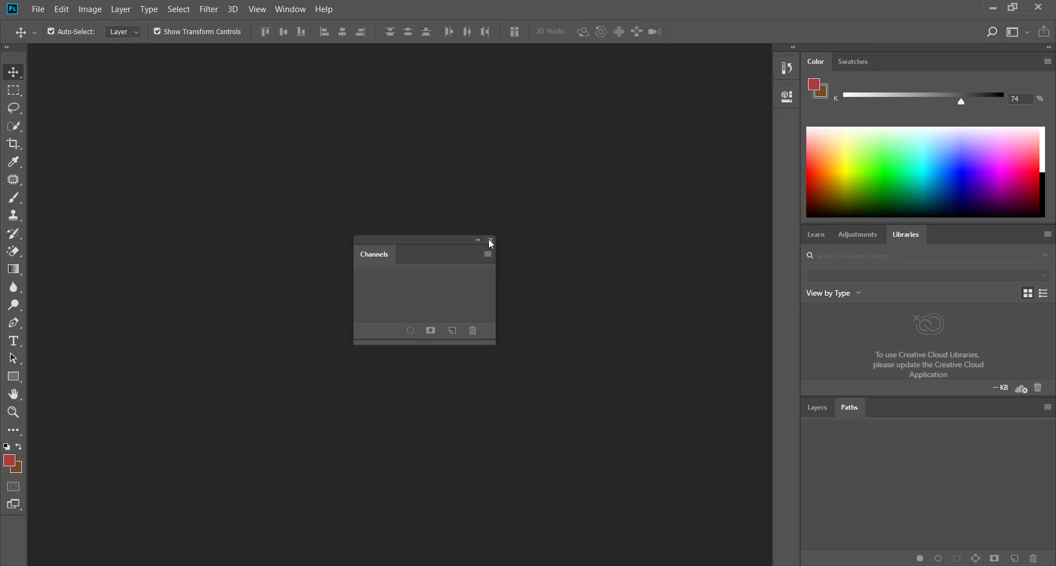
click(490, 240)
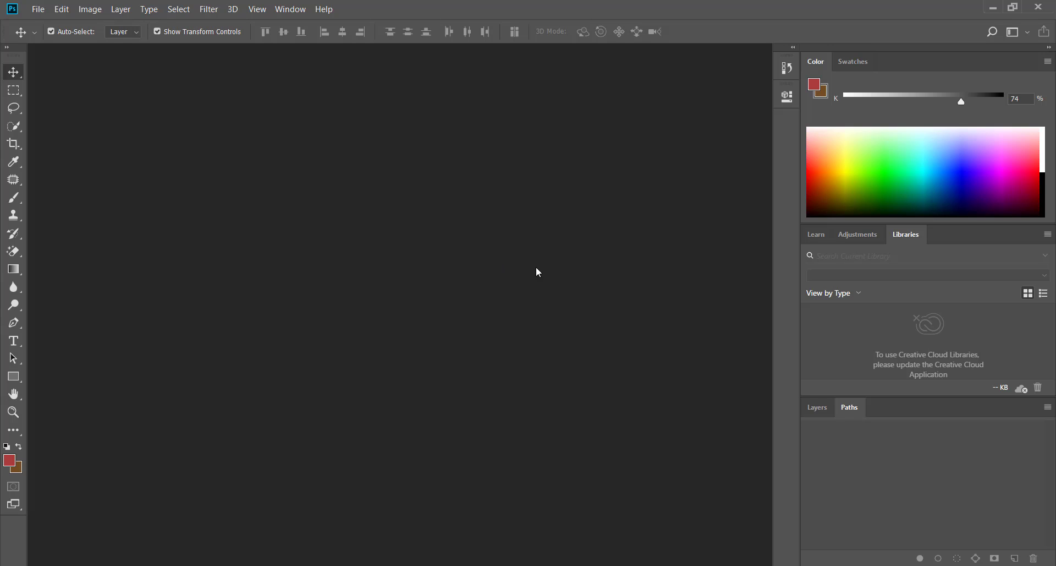
click(287, 16)
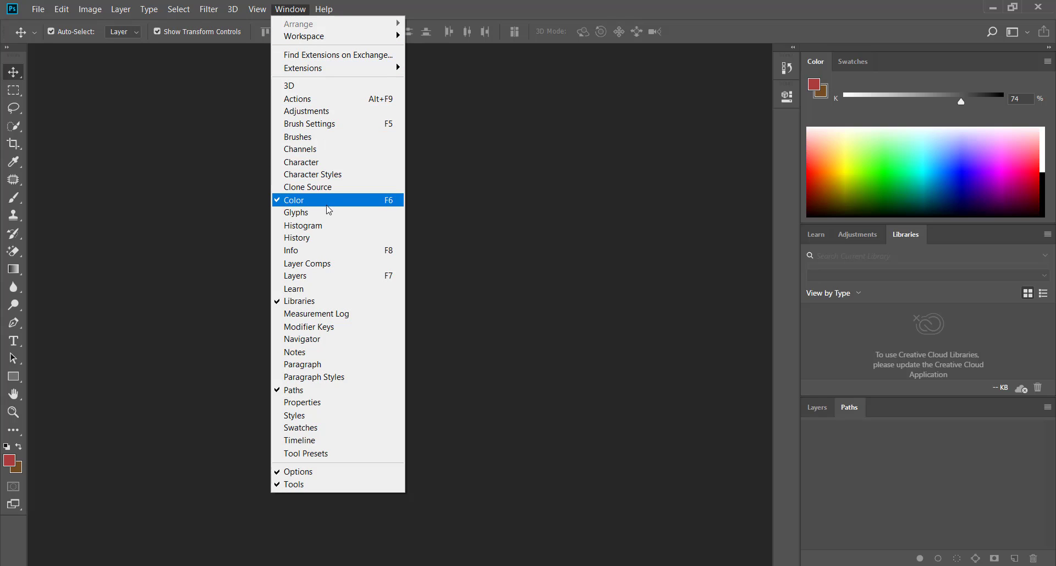
click(322, 157)
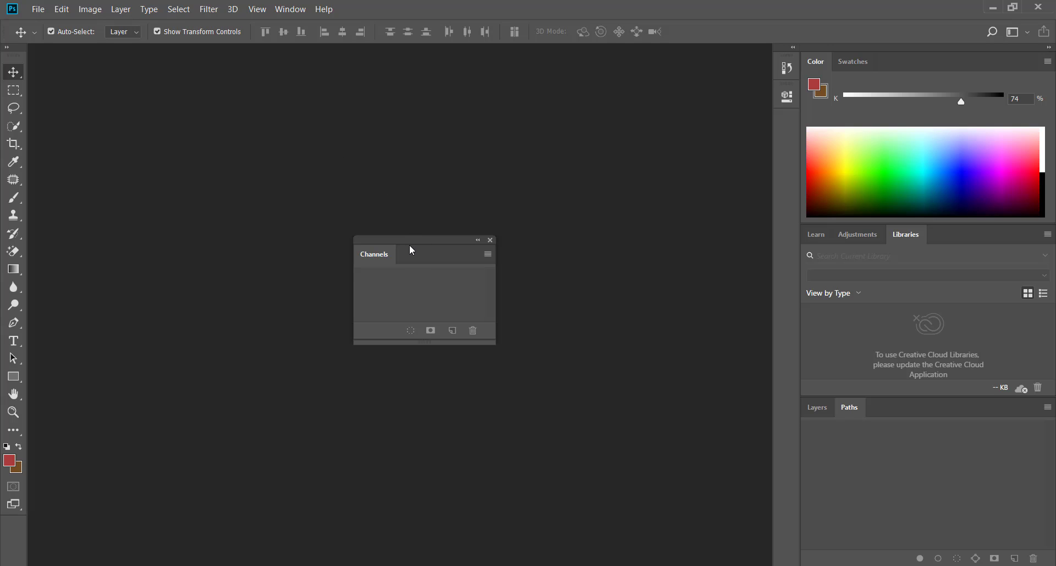
drag(410, 246, 925, 410)
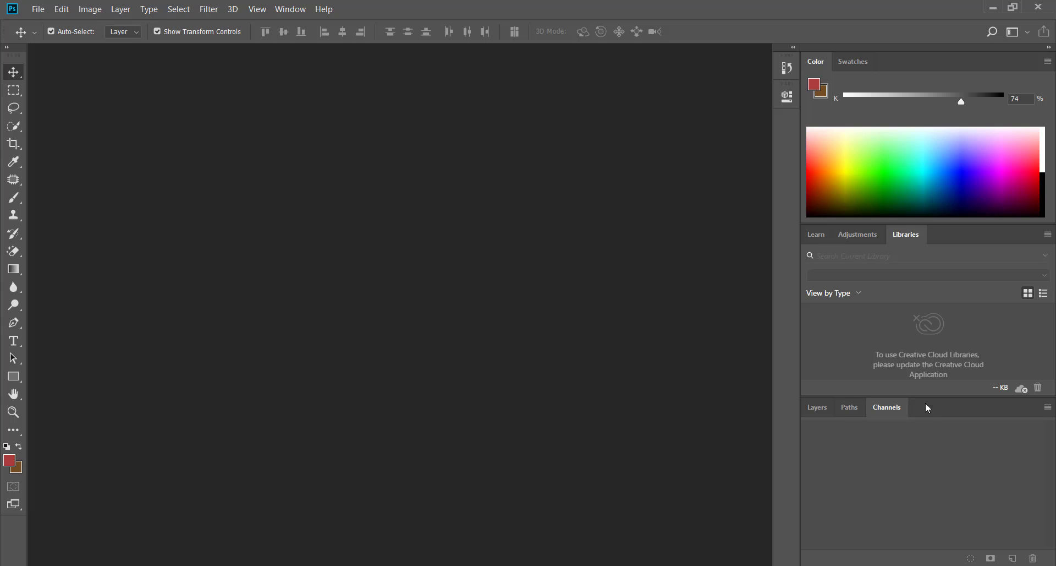
right_click(900, 408)
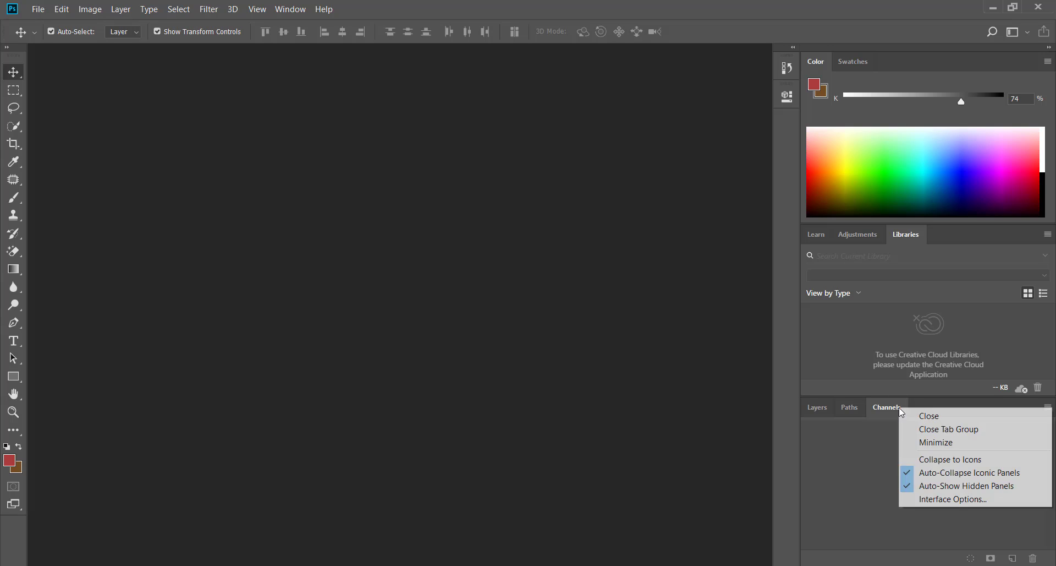
click(942, 418)
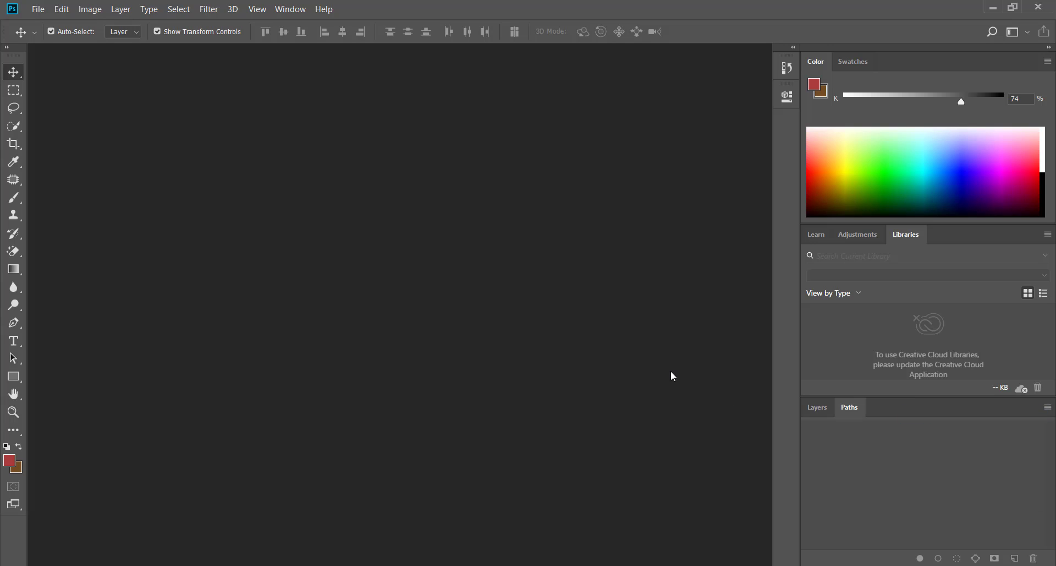
click(284, 11)
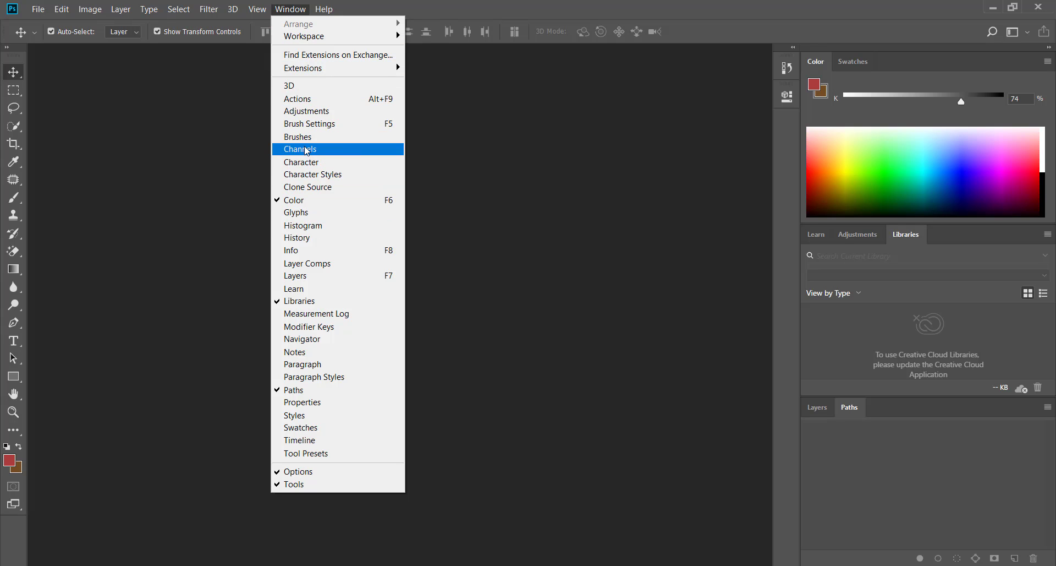
Reset the workspace to the default Essentials layout from Window > Workspace.
click(510, 159)
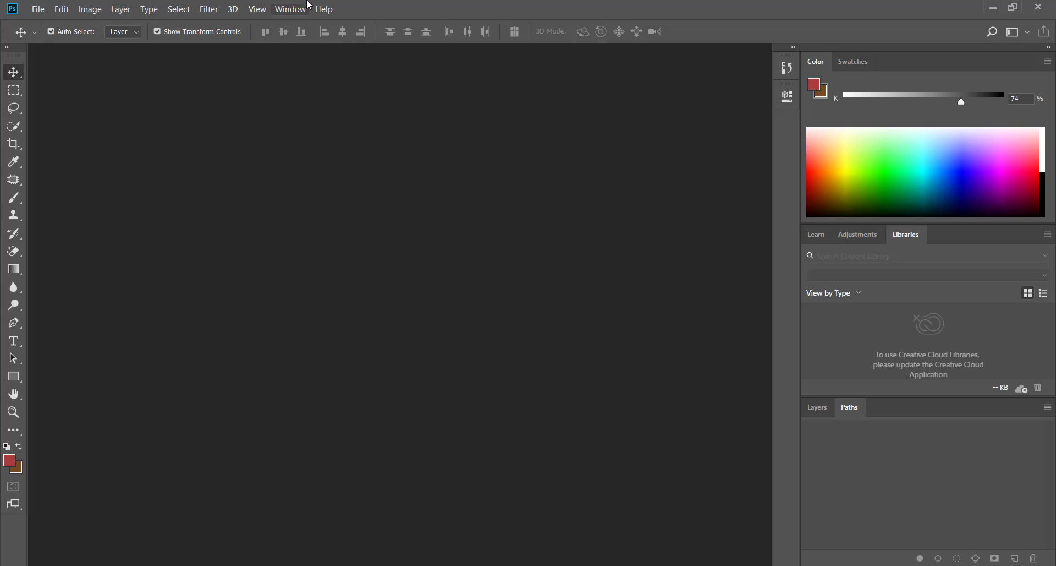
click(291, 17)
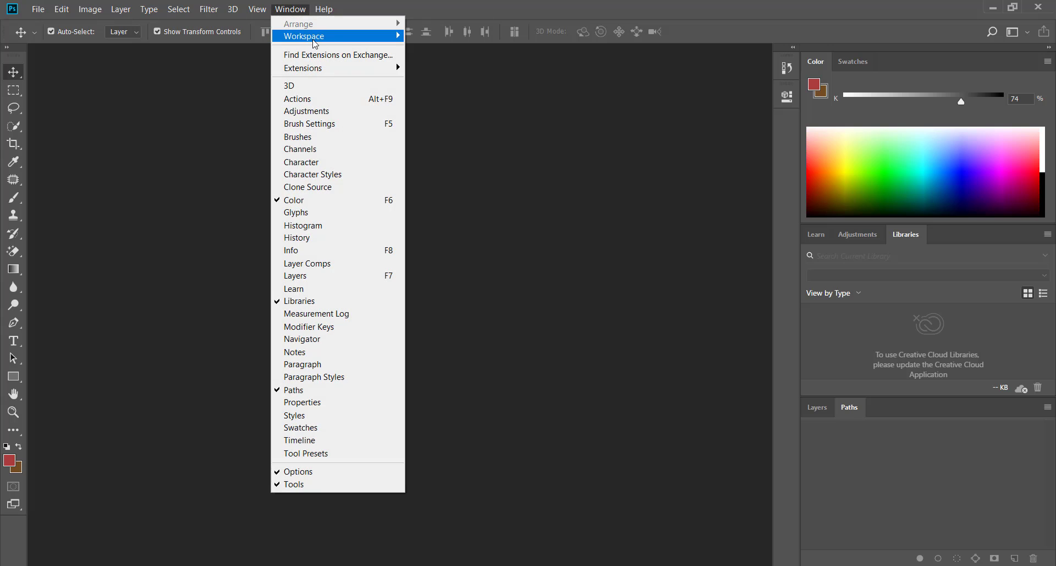
mouse_move(363, 41)
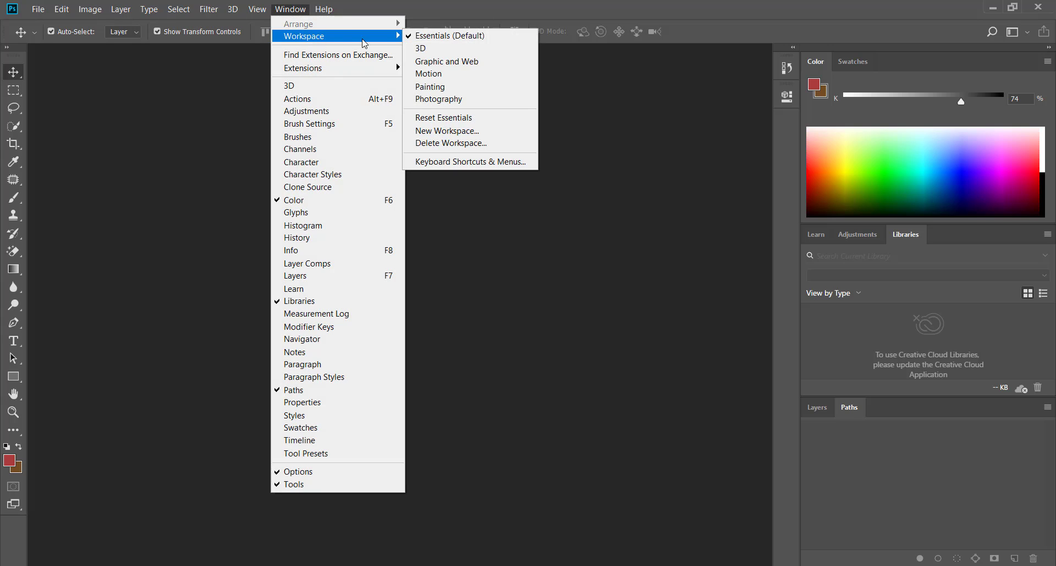
click(447, 117)
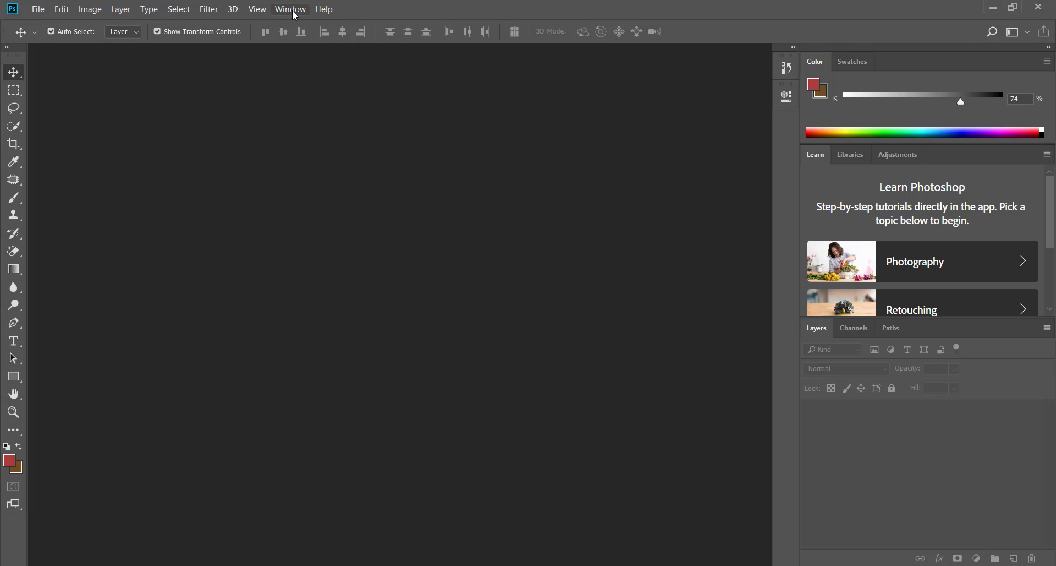
Add the Info panel beside Properties and leave the dock collapsed to icons.
click(295, 15)
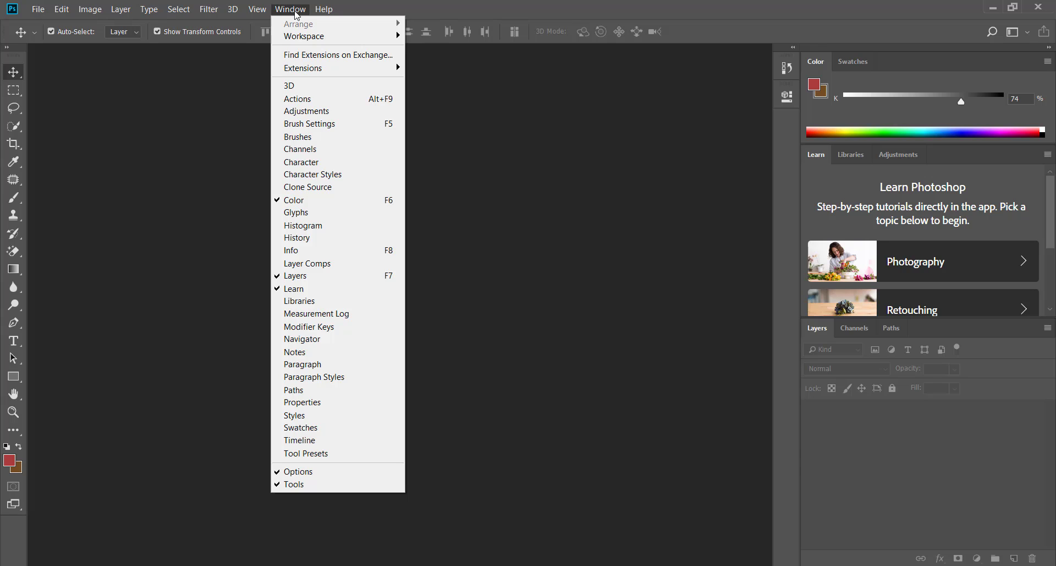
click(318, 251)
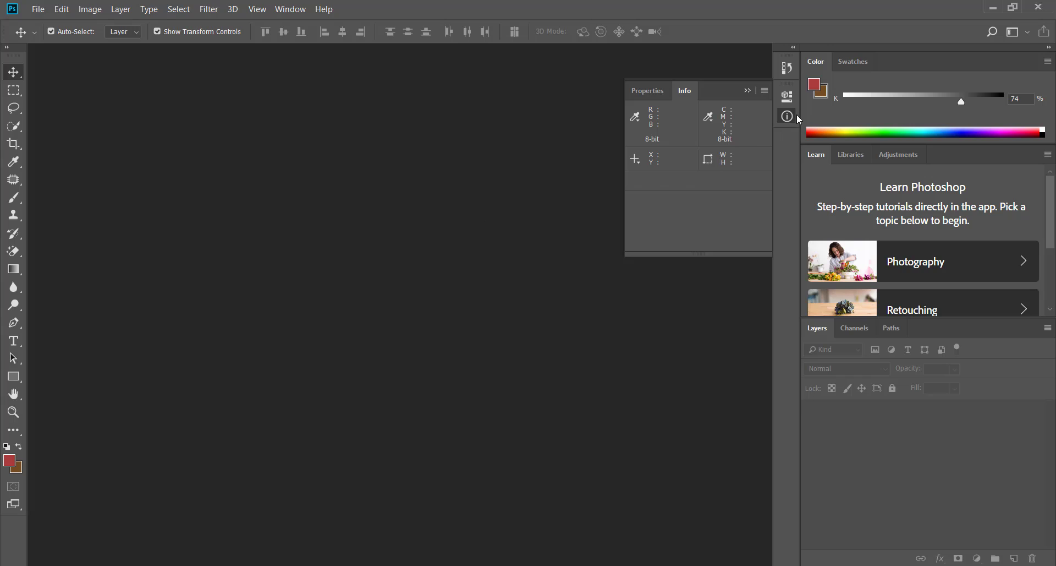
click(748, 90)
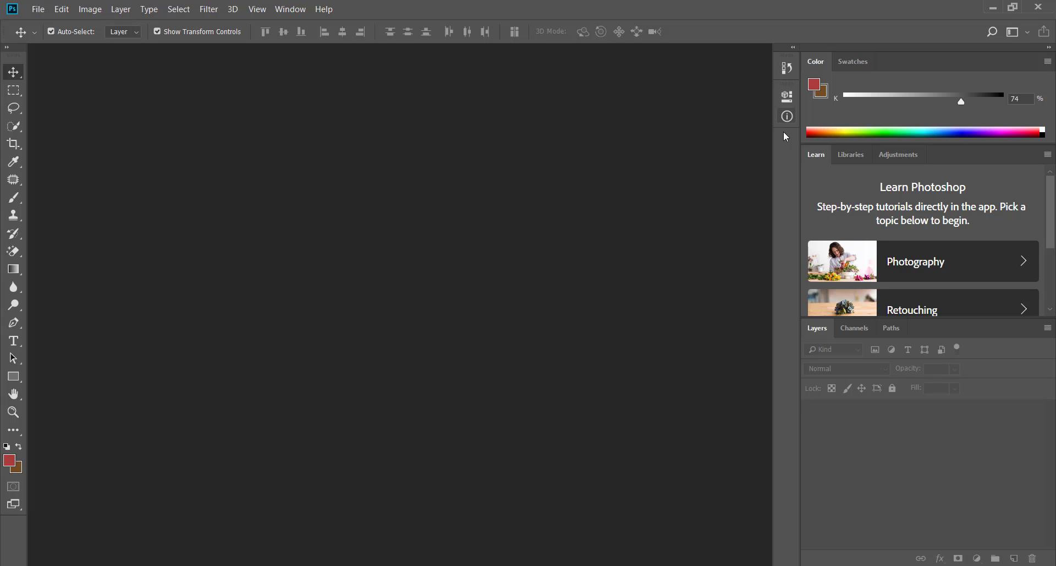
click(793, 49)
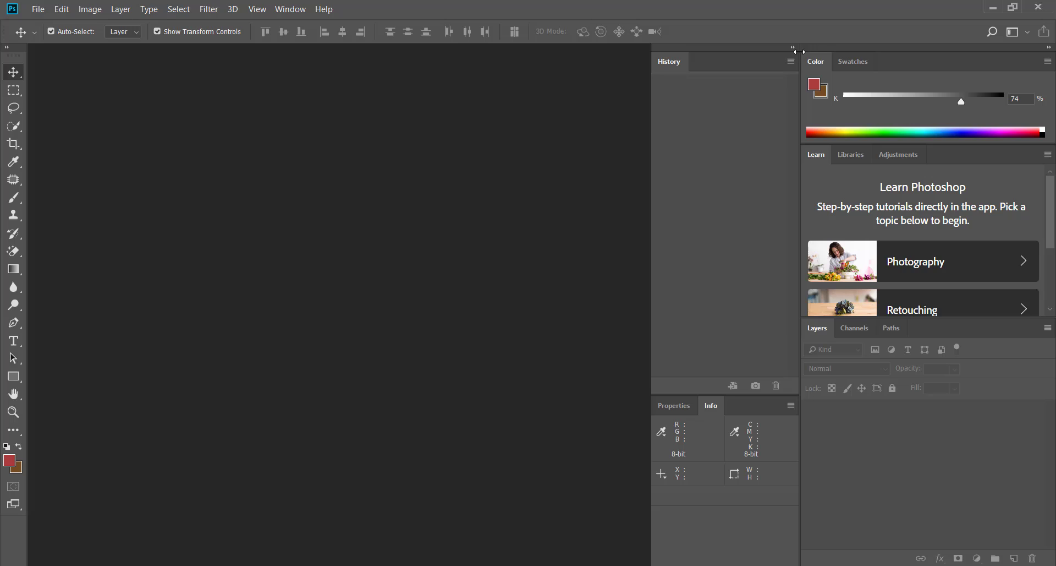
click(793, 49)
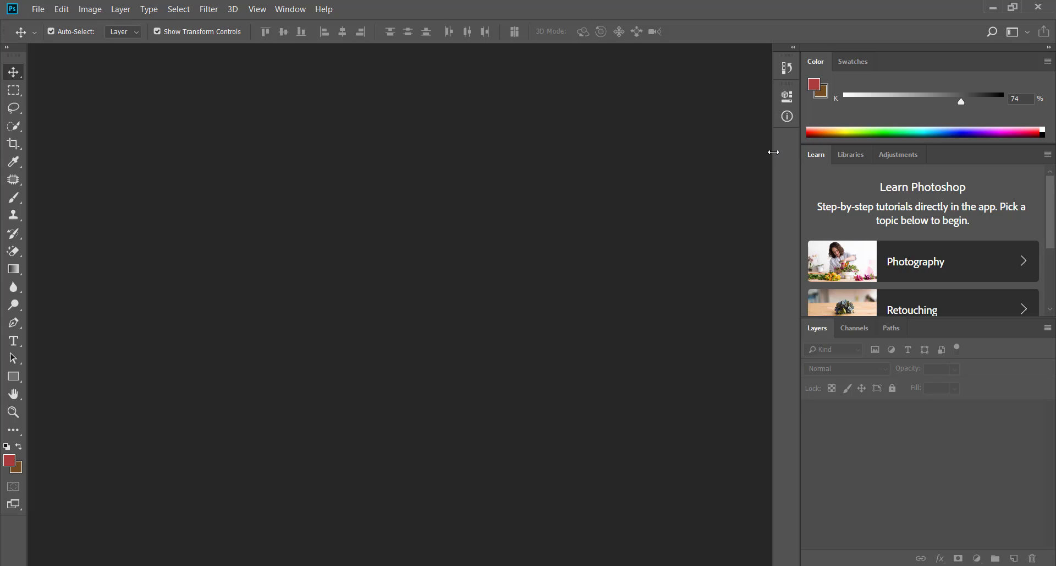
Widen the icon column, then hide and restore all panels and toolbars with Tab.
mouse_move(774, 151)
mouse_down()
mouse_move(710, 158)
mouse_move(773, 156)
mouse_up()
key(Tab)
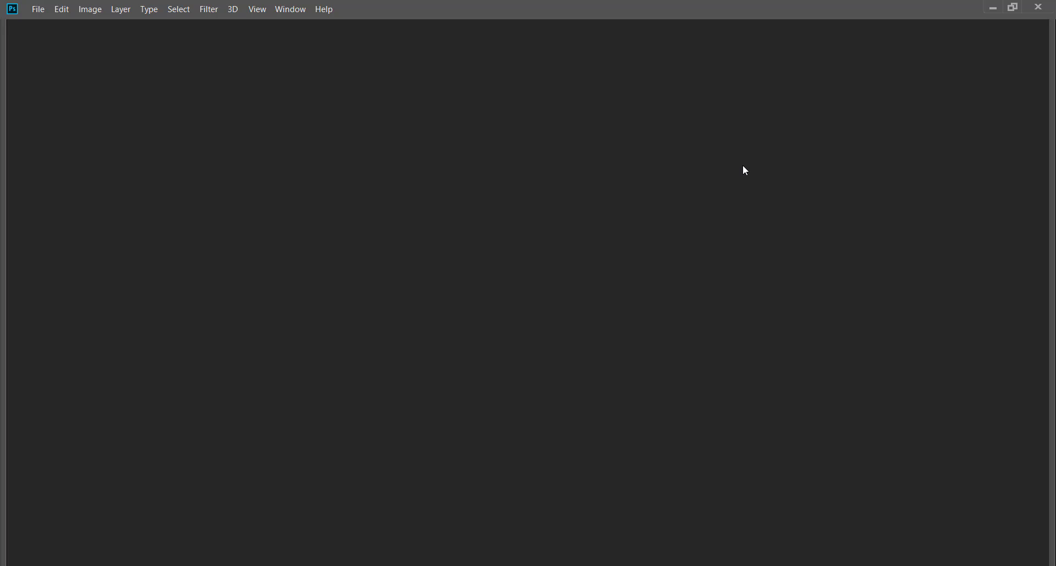
key(Tab)
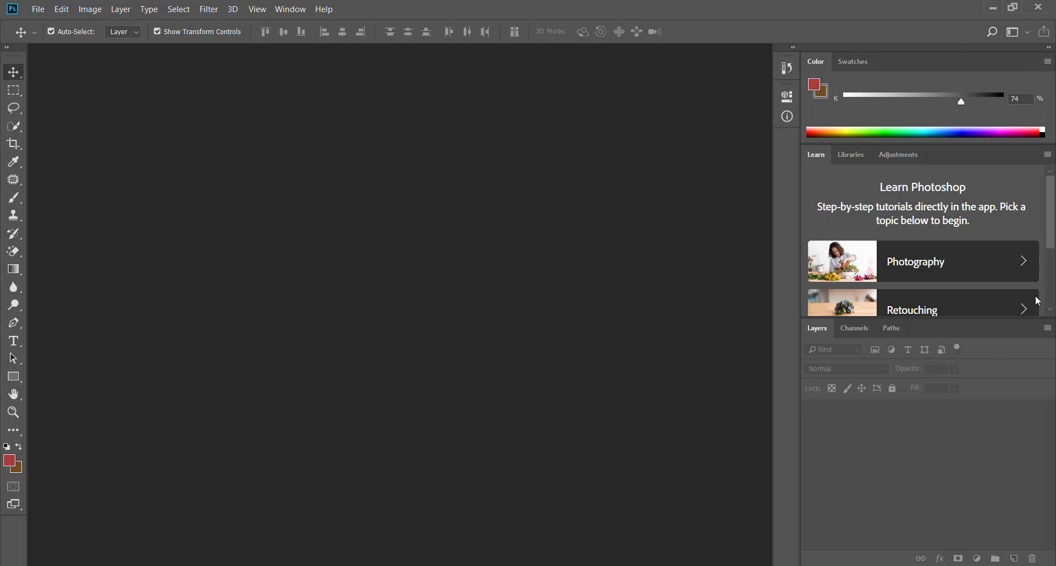
Hide and restore only the side panels with Shift+Tab.
key(shift+Tab)
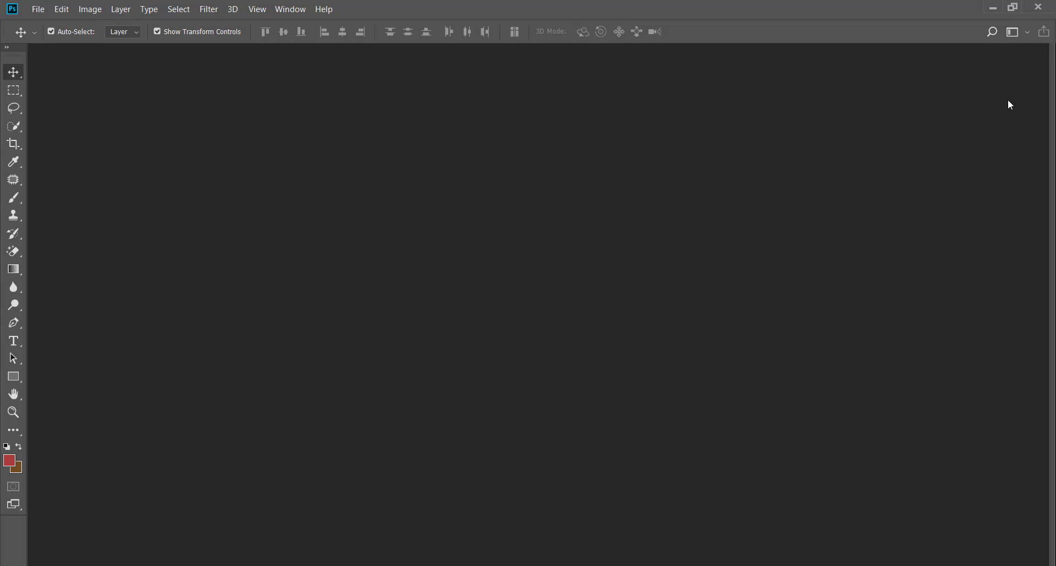
mouse_move(1052, 95)
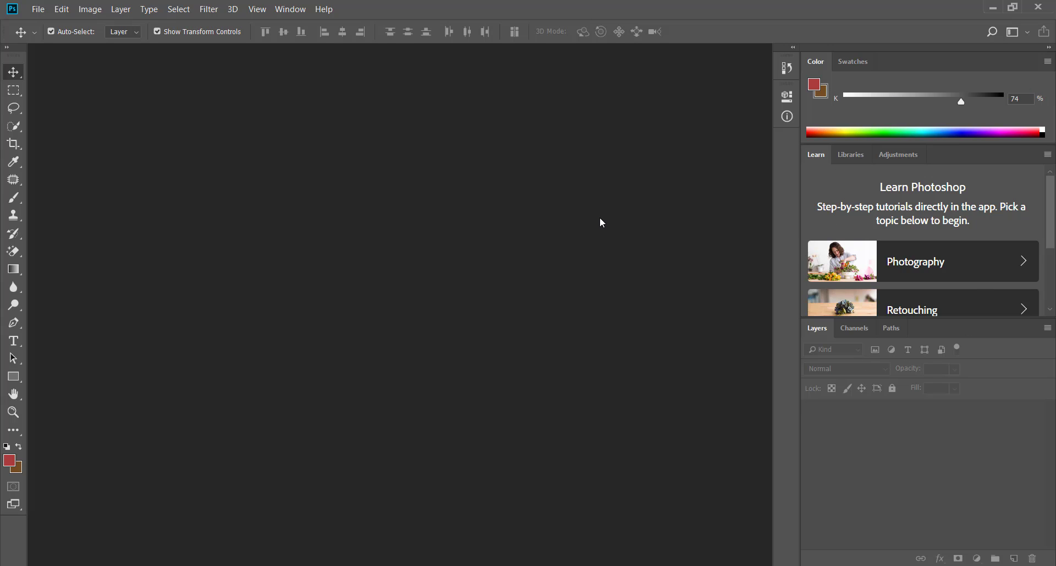
key(shift+Tab)
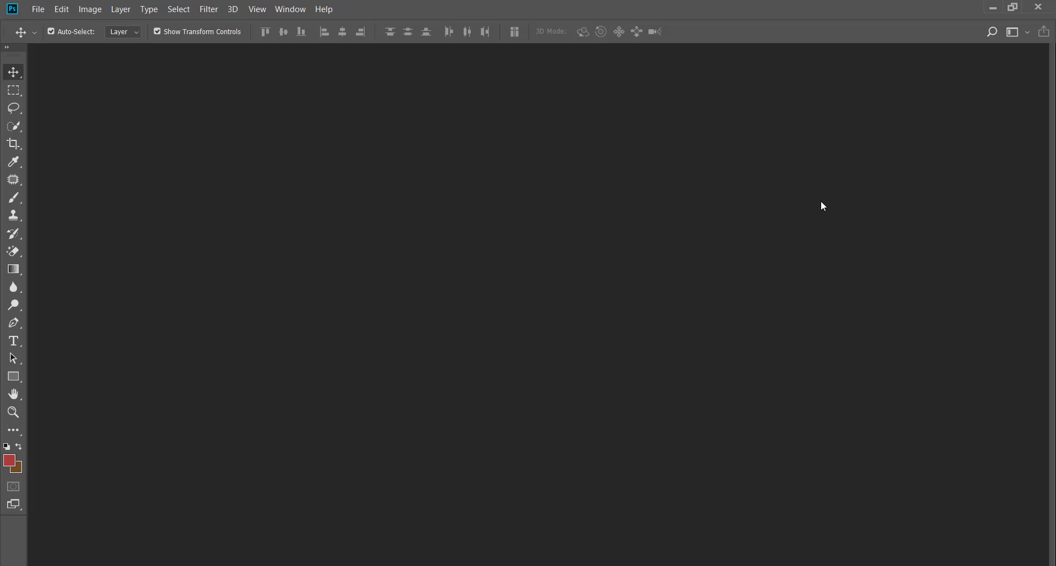
key(shift+Tab)
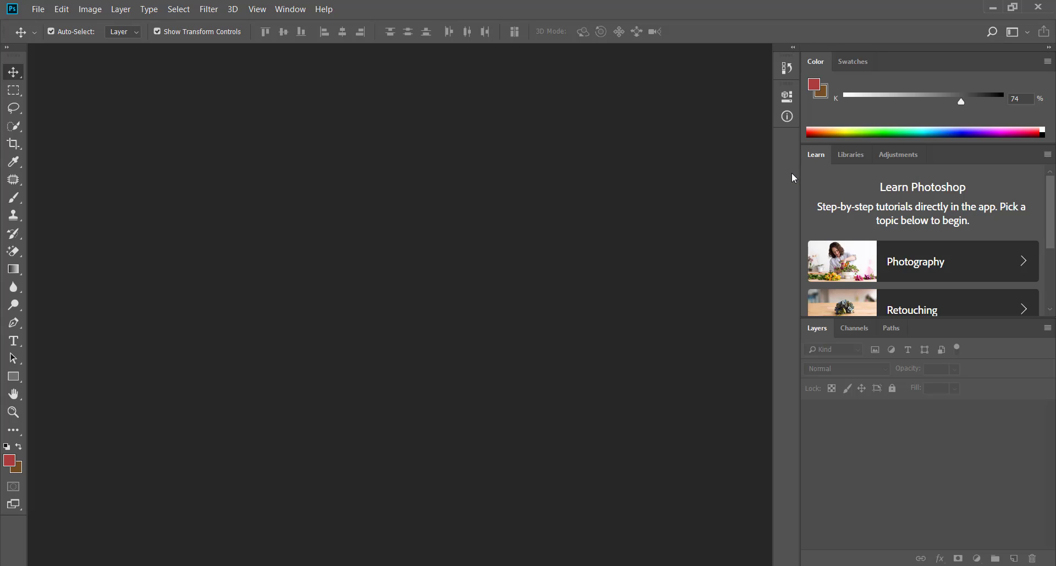
Collapse the Color panel and look over the Learn, Libraries and Layers panel options.
double_click(815, 62)
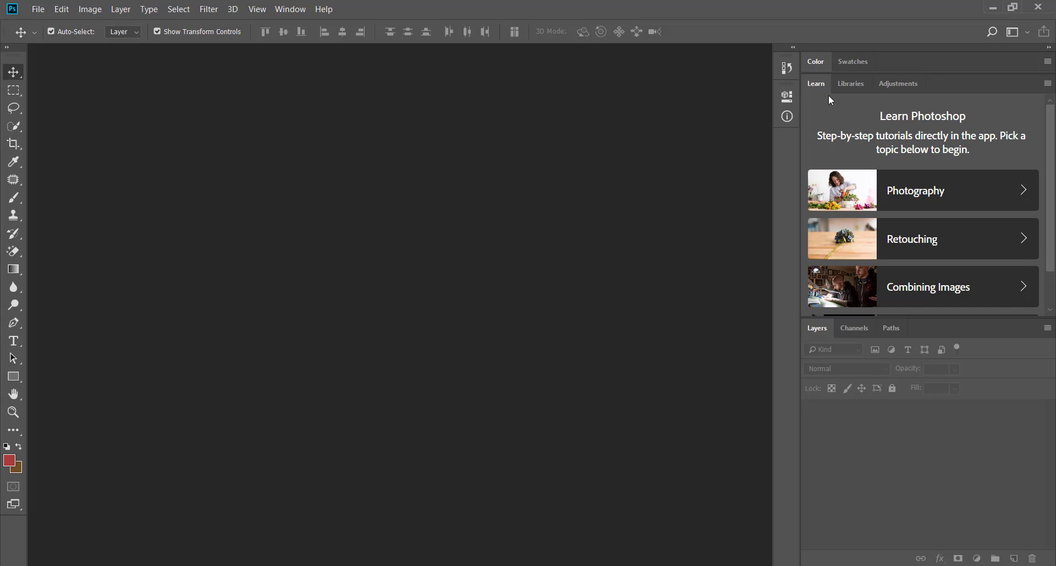
double_click(817, 86)
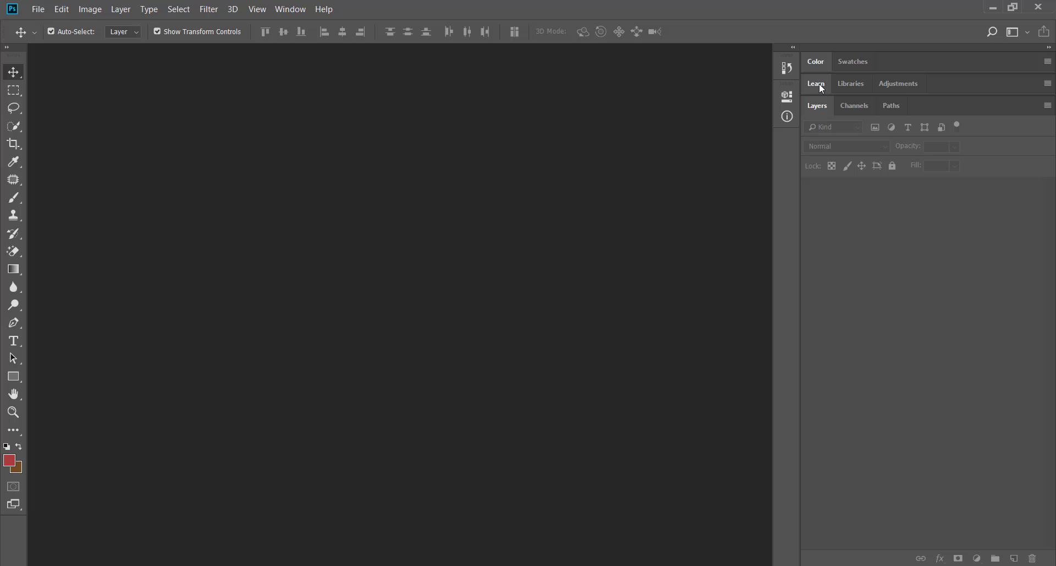
click(820, 85)
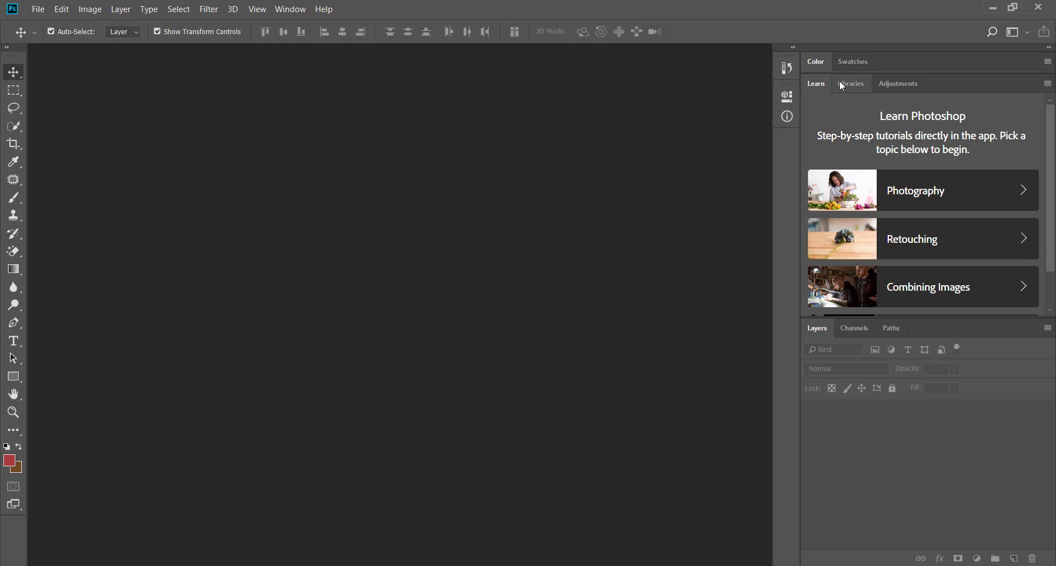
click(841, 83)
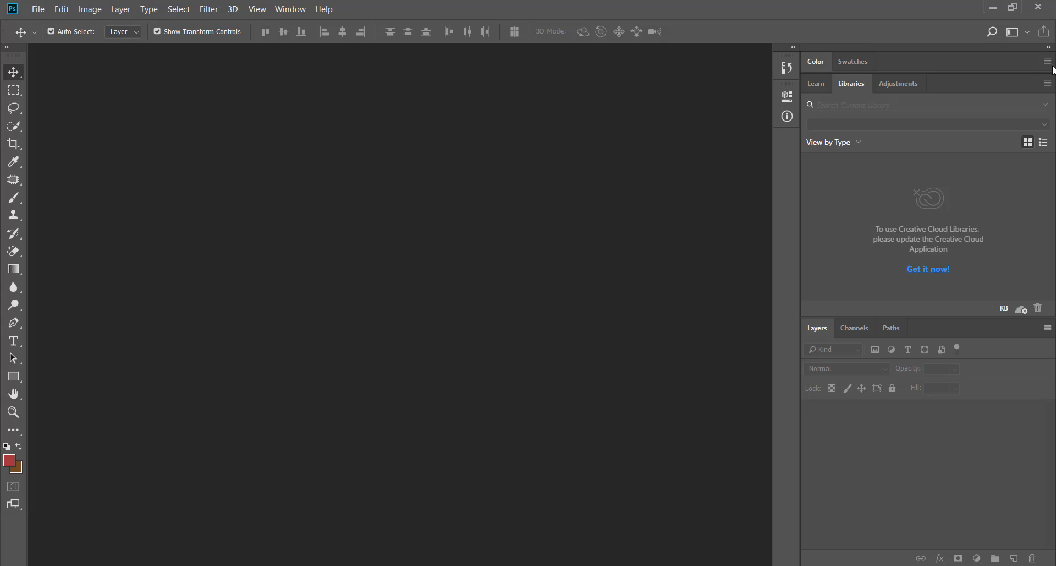
click(1048, 329)
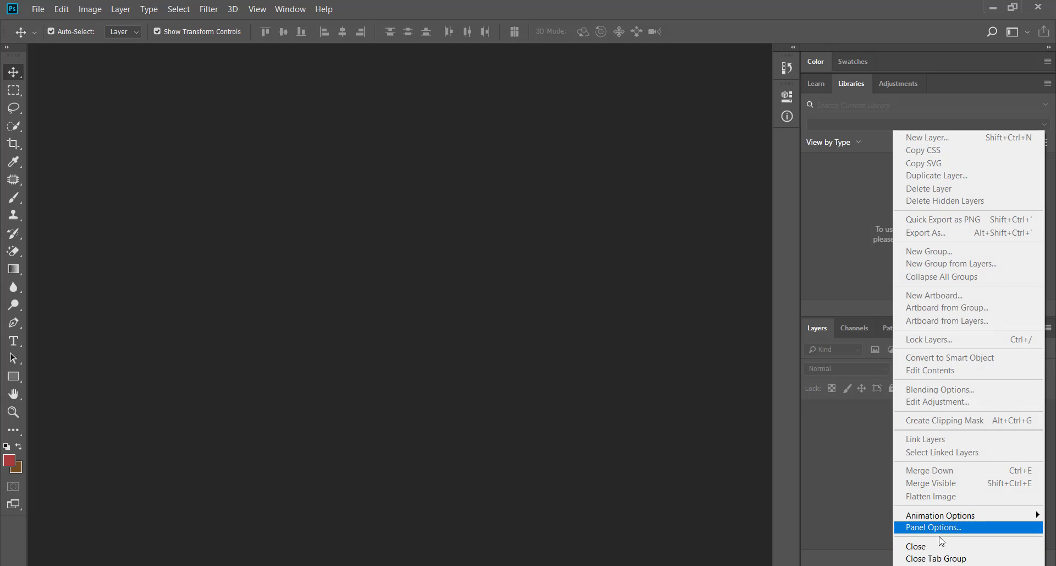
click(997, 80)
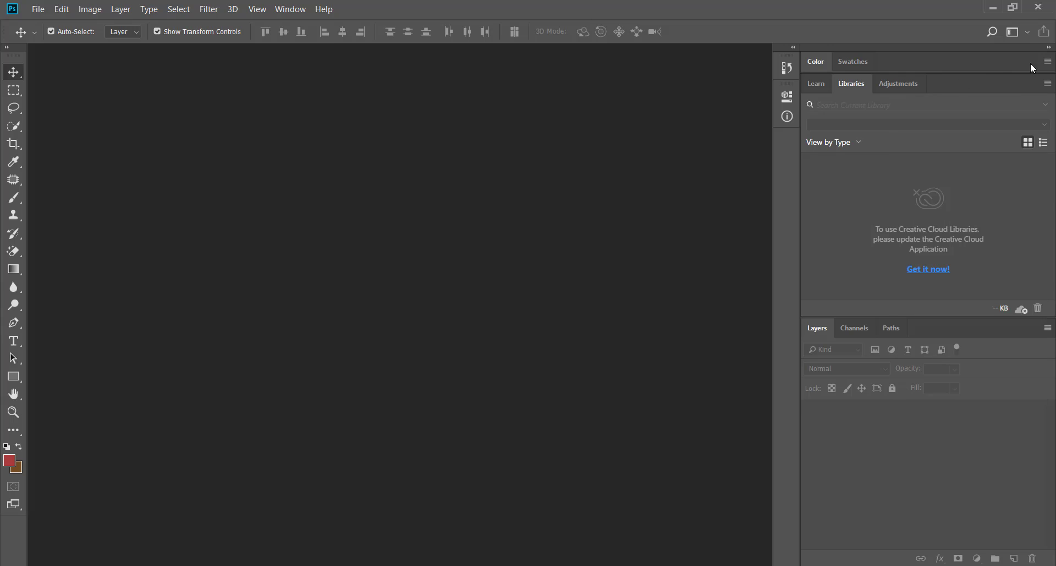
click(1047, 83)
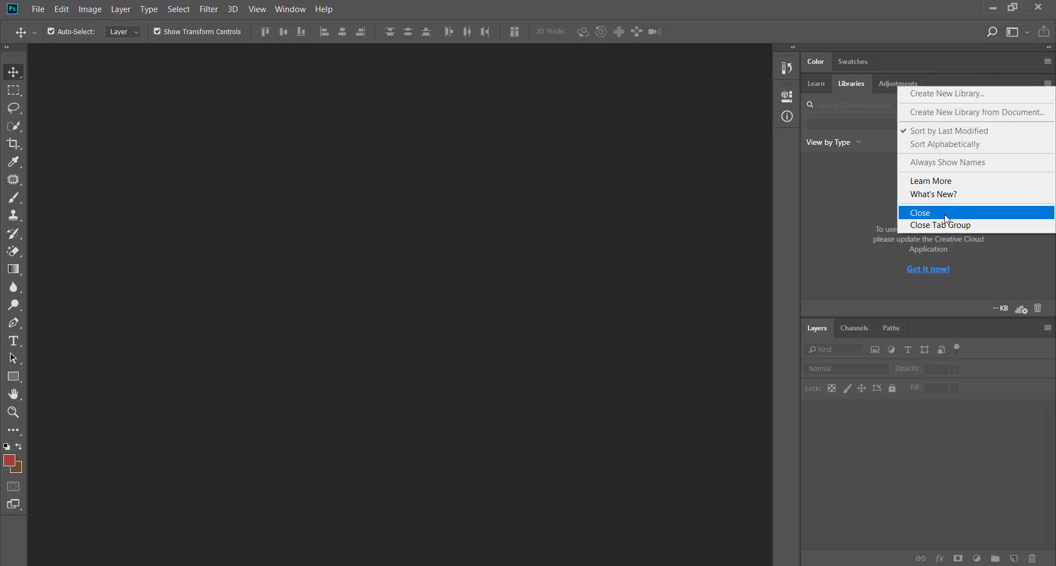
click(834, 244)
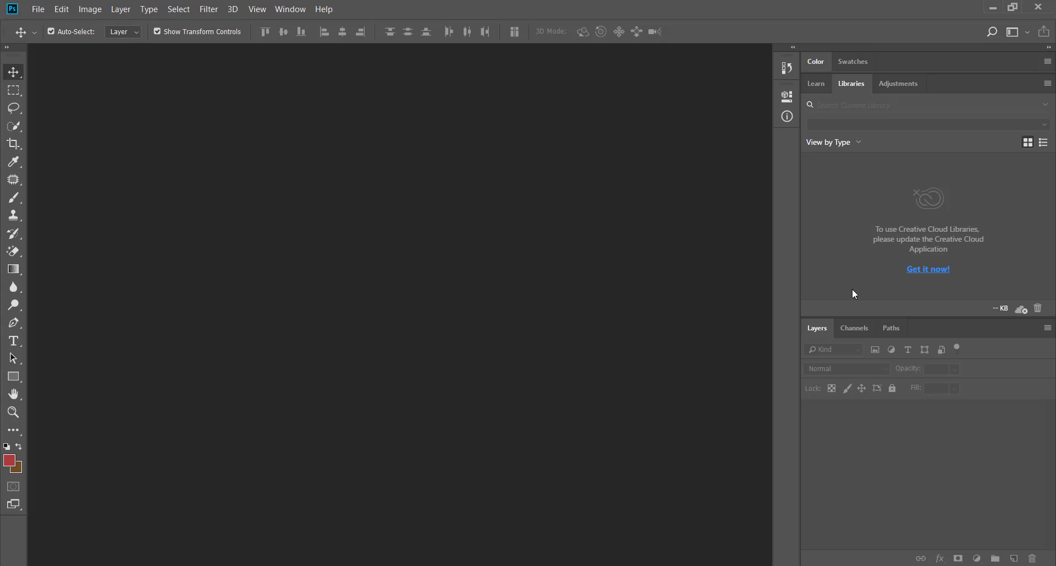
Pull out the Learn and Libraries panels as floating panels and close both.
drag(820, 83, 446, 121)
click(679, 112)
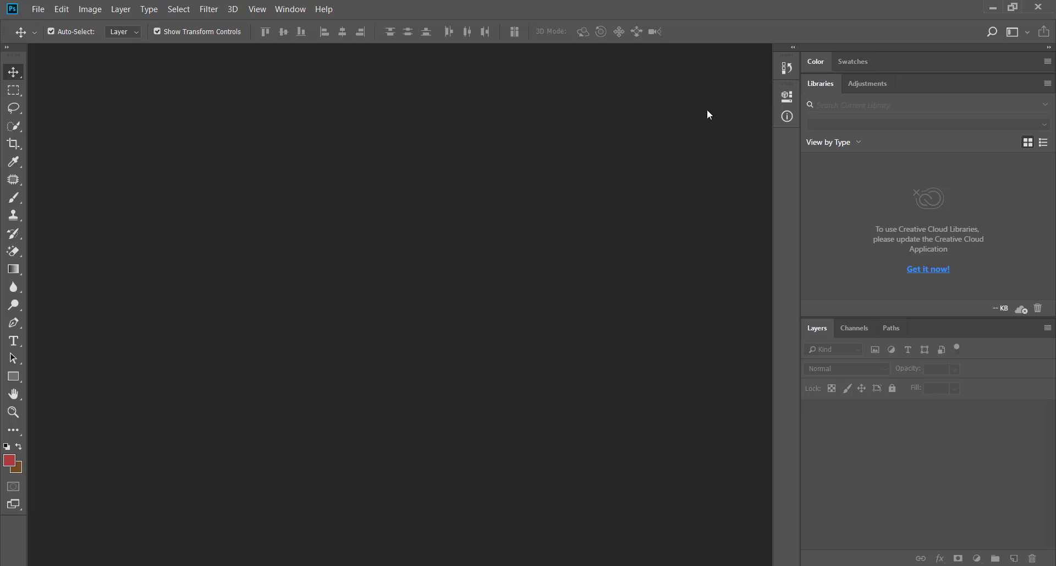
drag(811, 88, 444, 130)
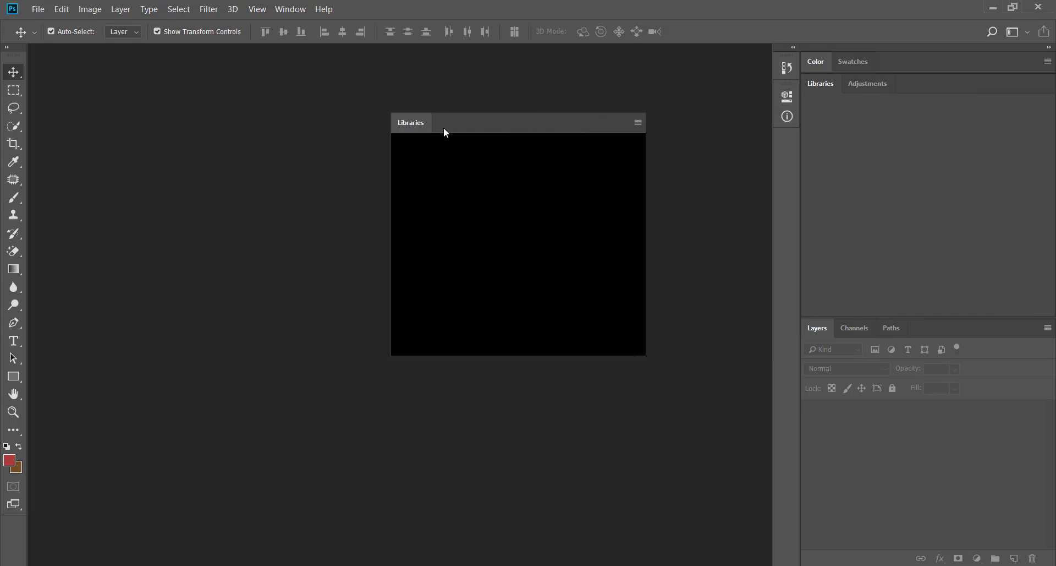
click(550, 108)
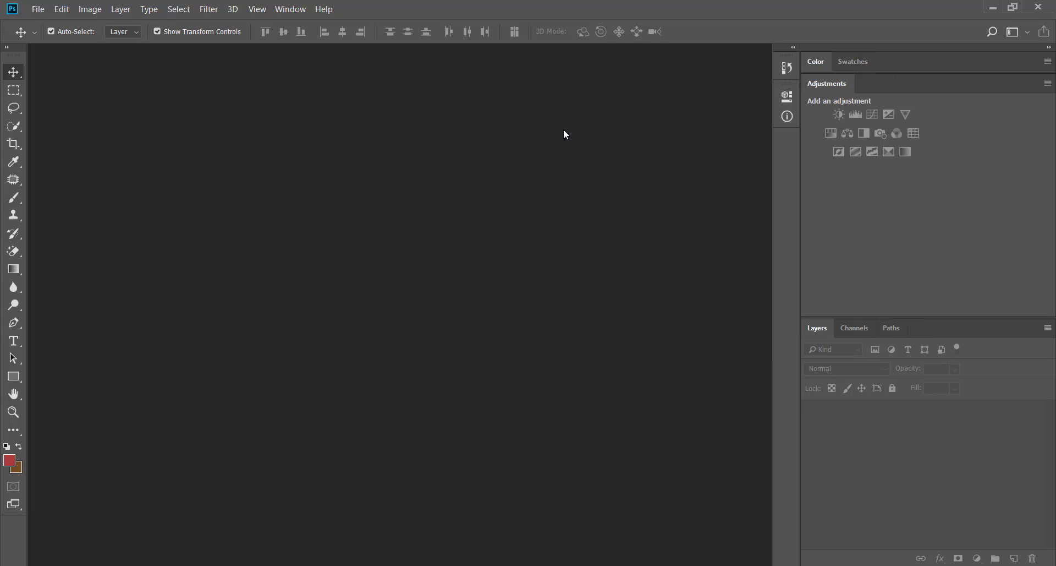
Close the Channels panel and move Paths into the Adjustments group.
right_click(851, 329)
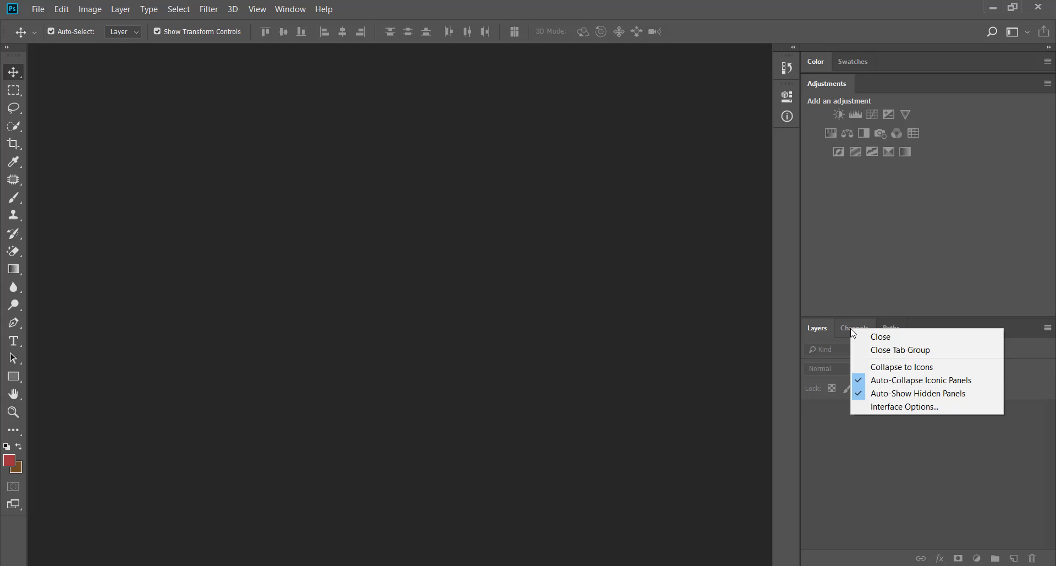
click(882, 338)
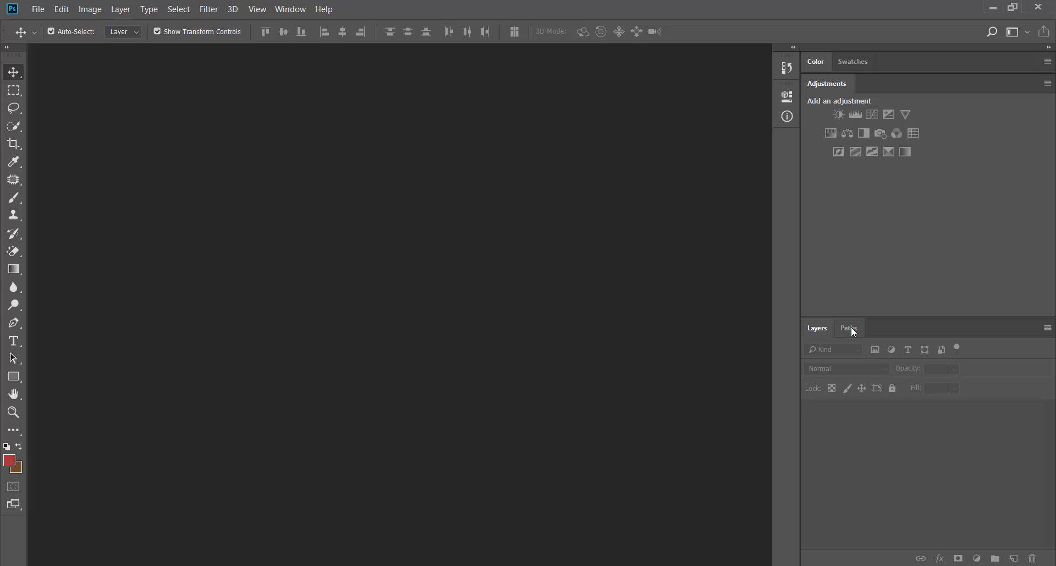
drag(851, 329, 882, 91)
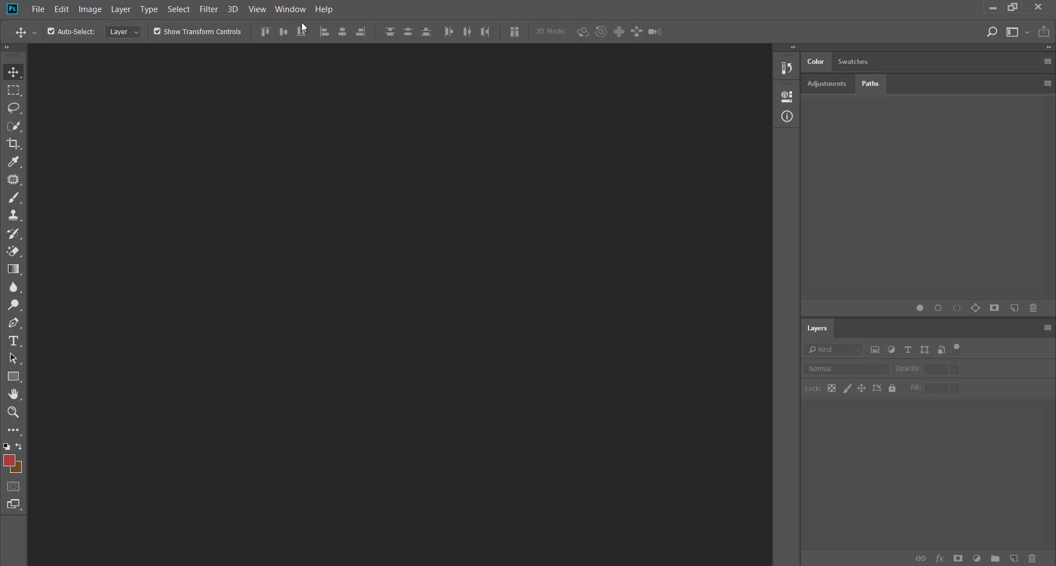
Add the Actions panel from the Window menu and collapse History and Actions to icons.
click(291, 8)
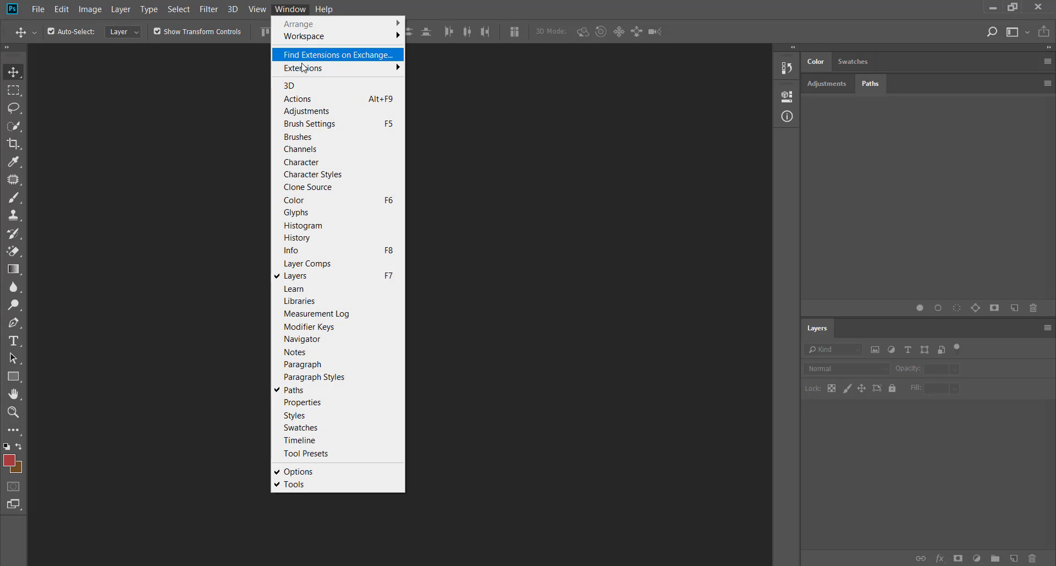
click(330, 99)
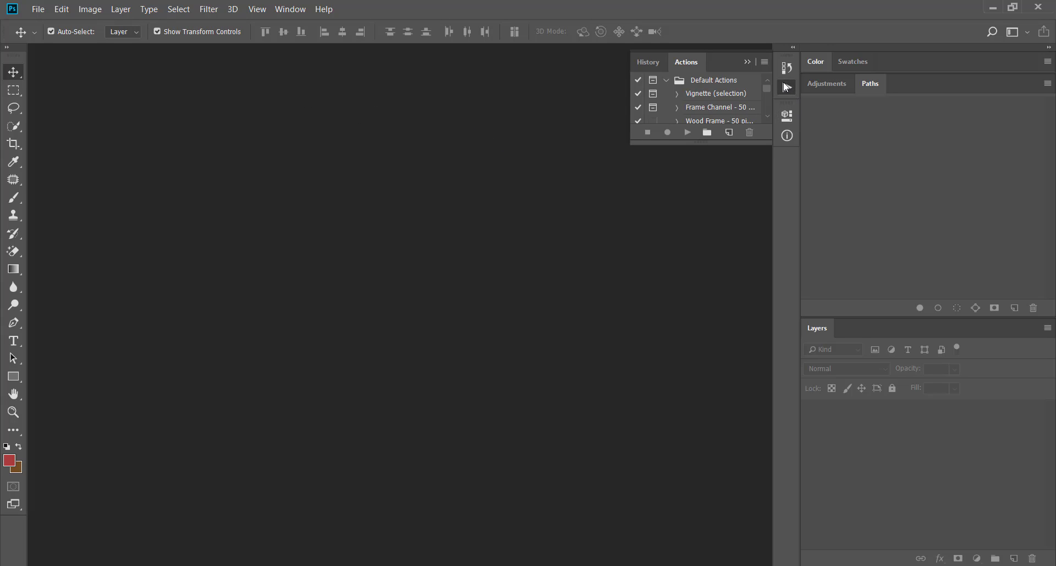
click(749, 62)
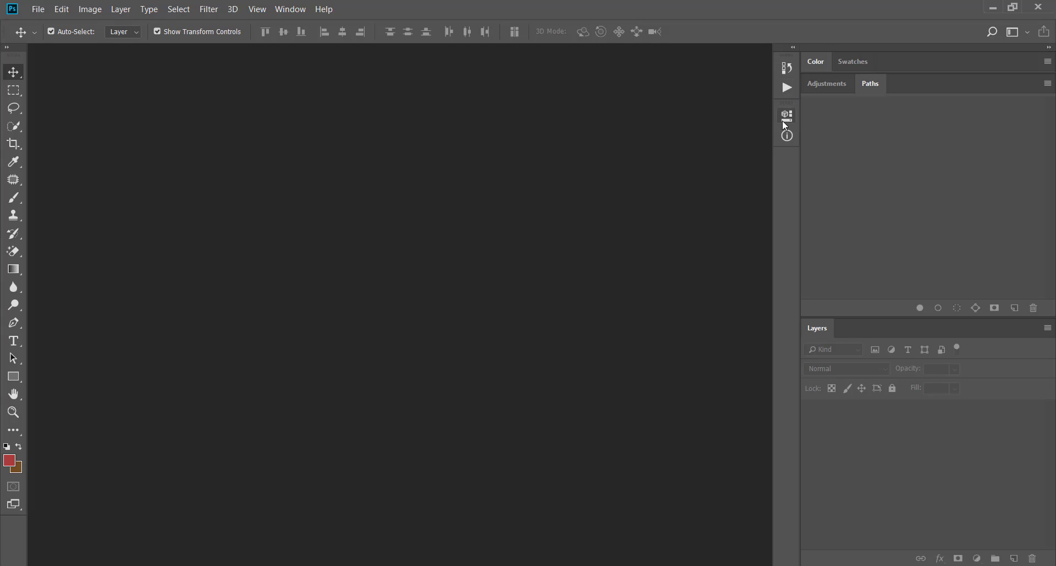
Dock Info and History with Layers, and Properties with Adjustments and Paths.
drag(846, 291, 840, 328)
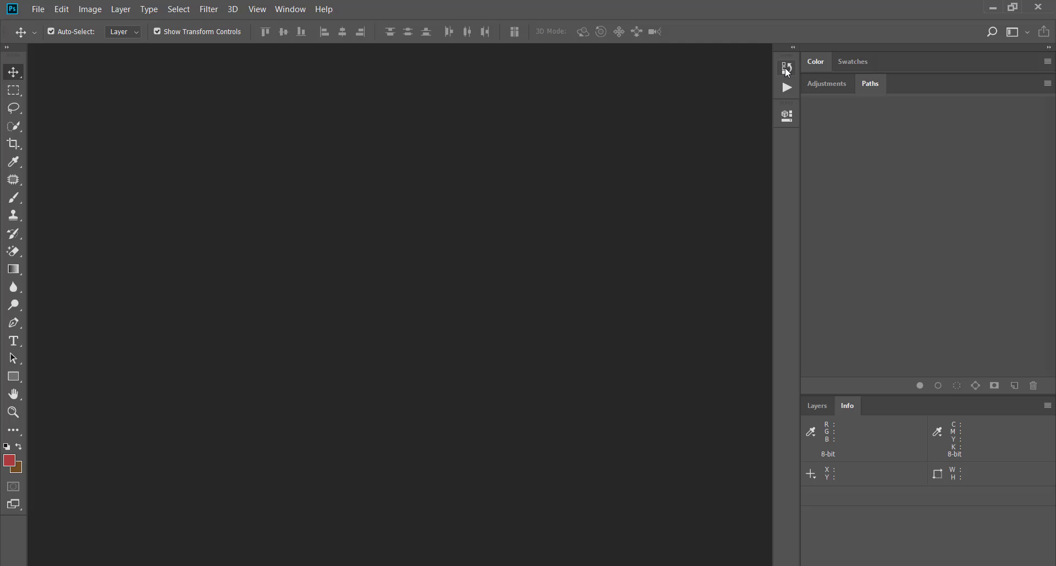
drag(788, 68, 852, 411)
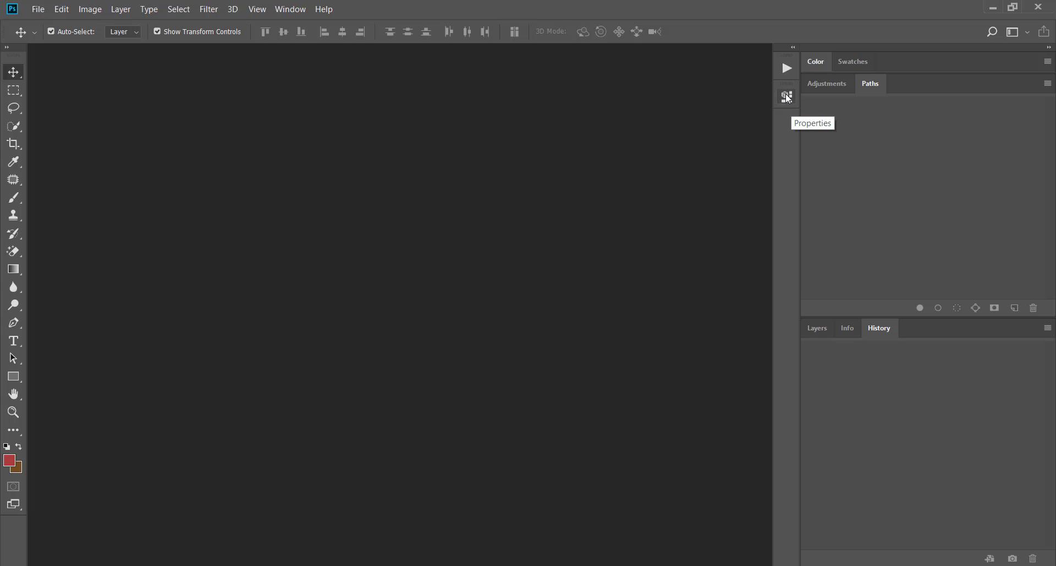
drag(788, 97, 934, 96)
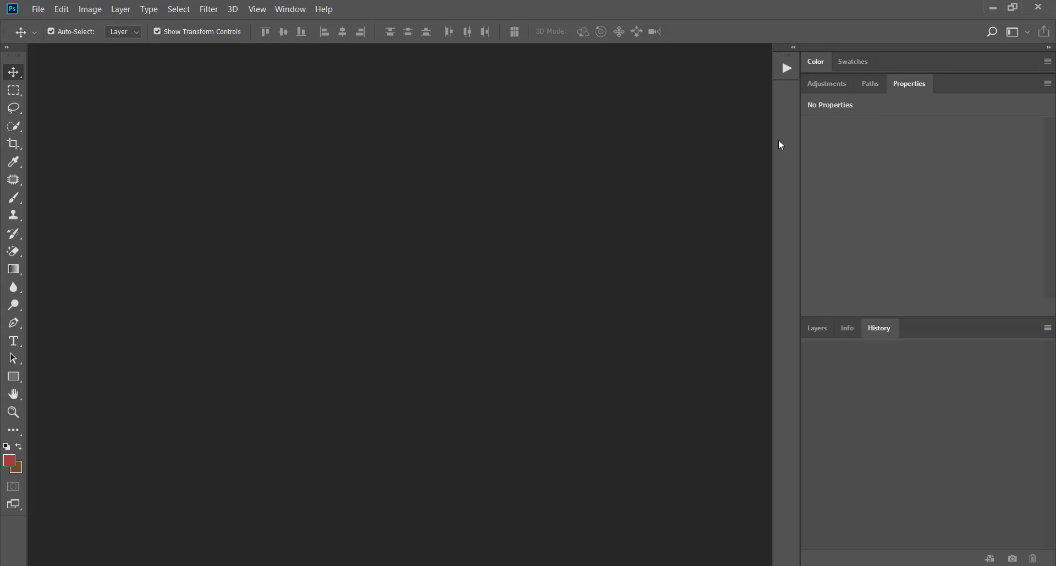
Start a new workspace from the workspace switcher and name it 'Favorite workspace'.
click(290, 9)
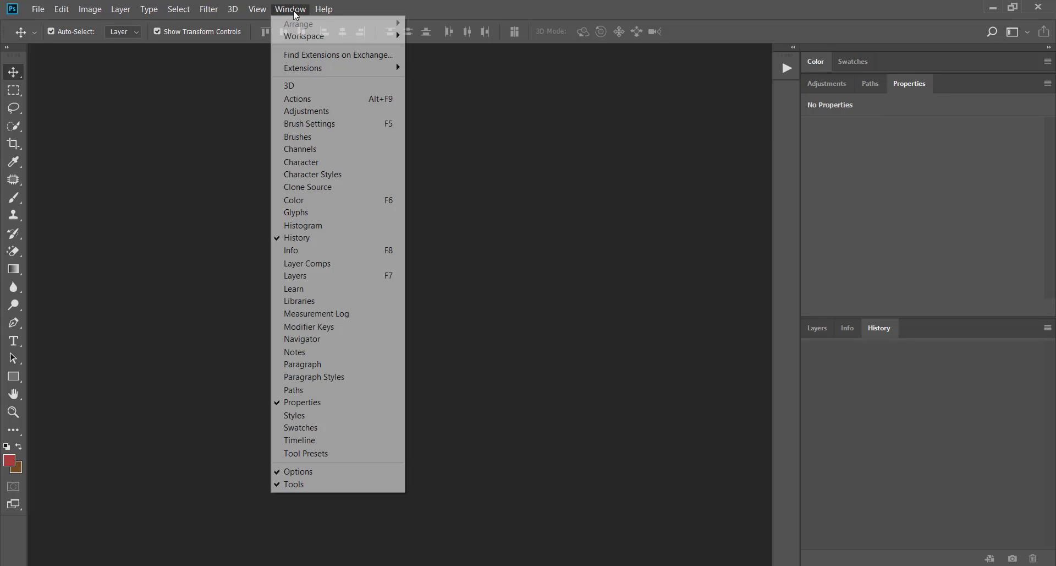
mouse_move(305, 37)
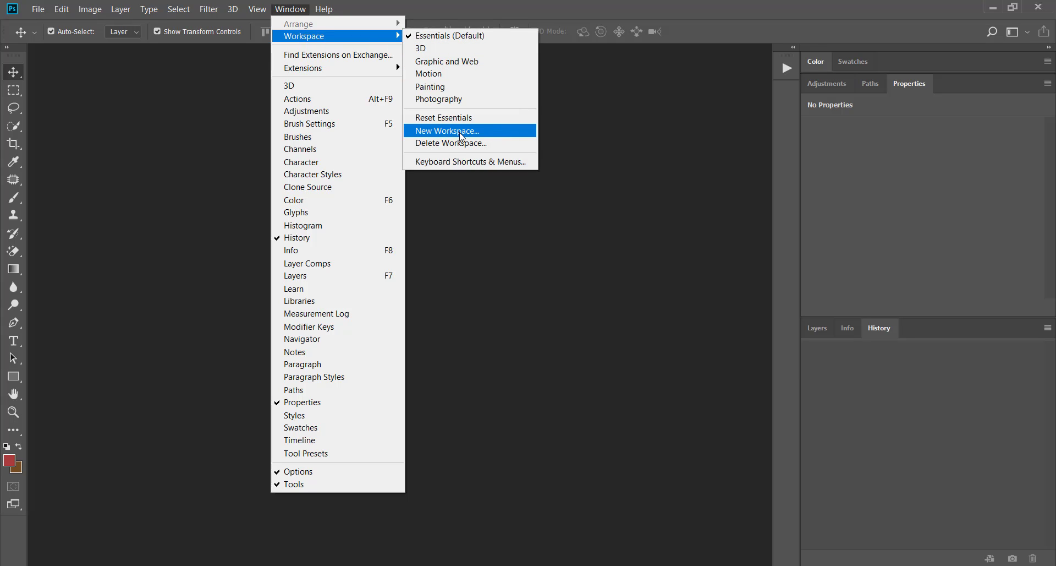
click(593, 136)
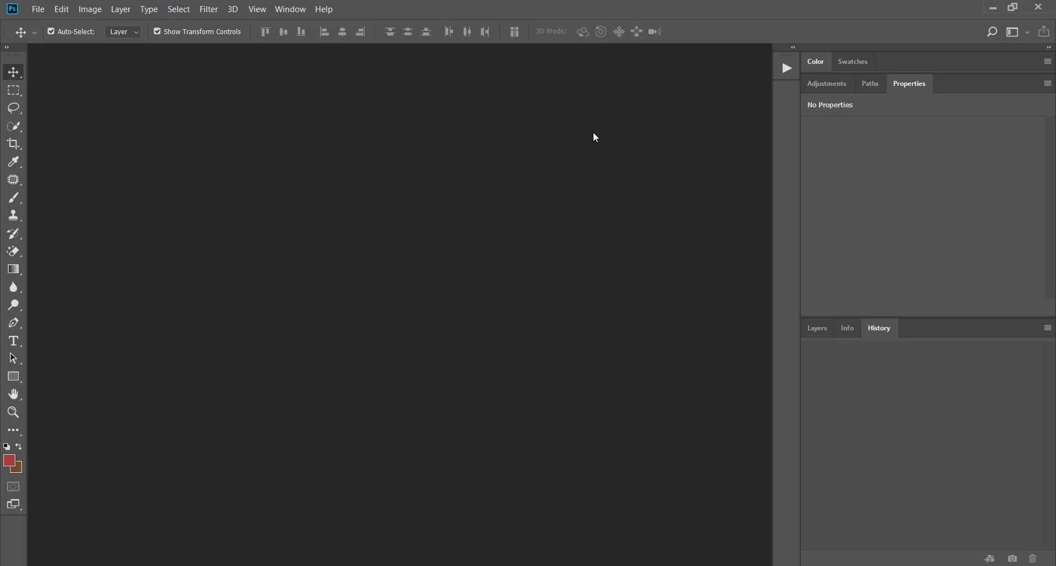
click(1017, 32)
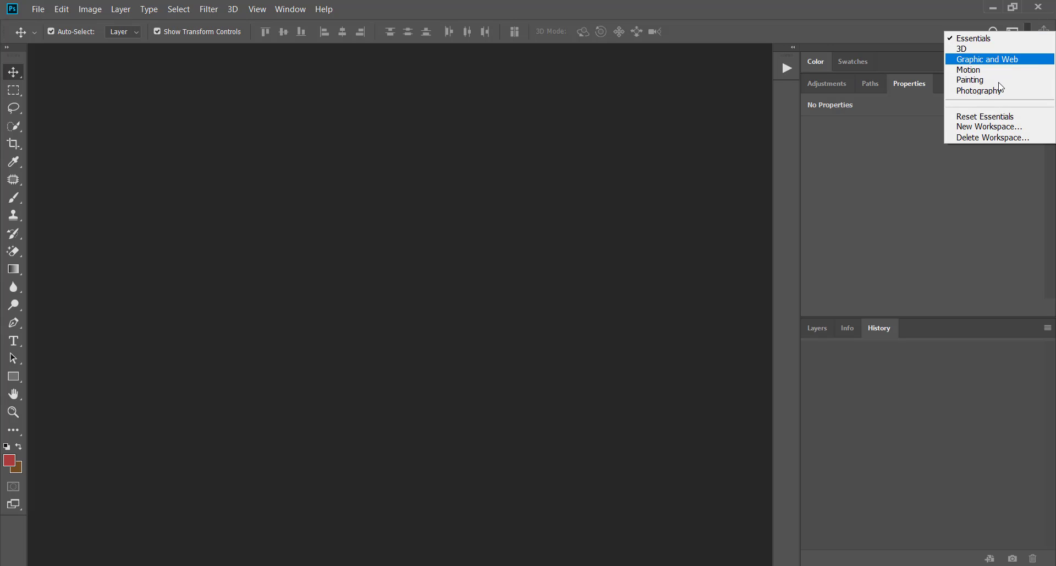
click(988, 126)
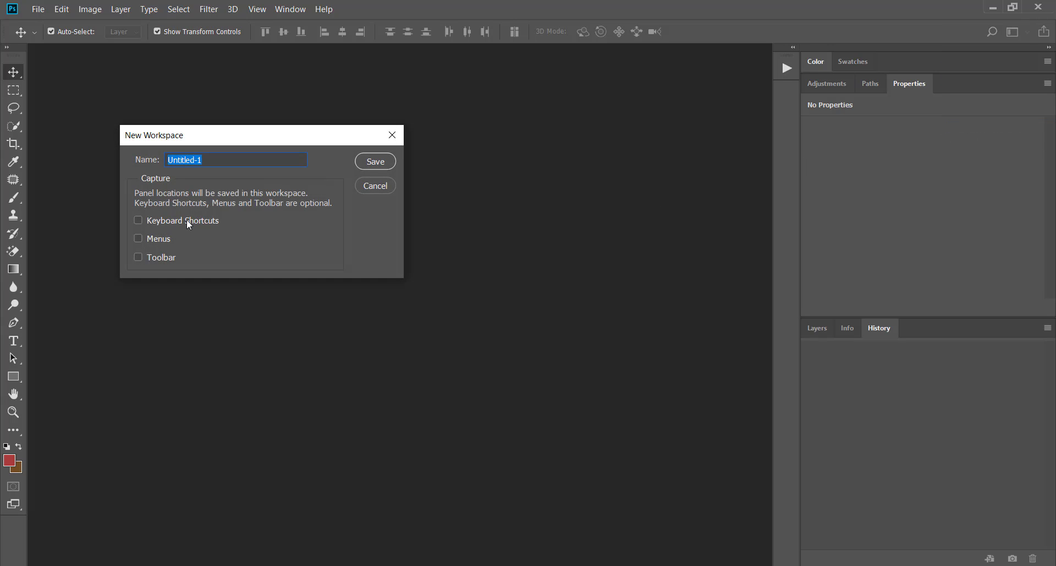
text(Favorite workspace)
Save 'Favorite workspace', then switch to the Essentials workspace.
click(369, 163)
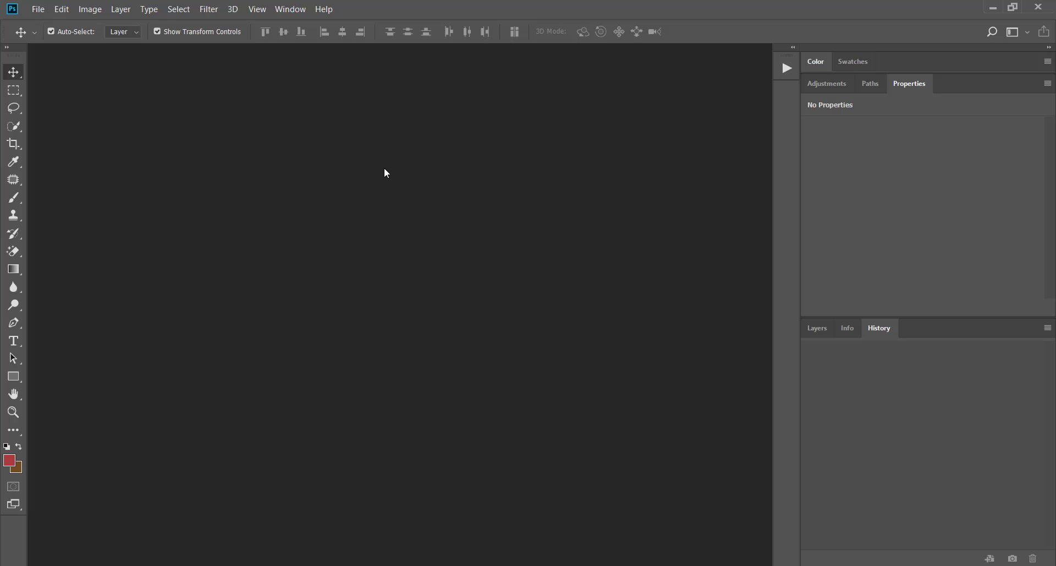
click(1028, 33)
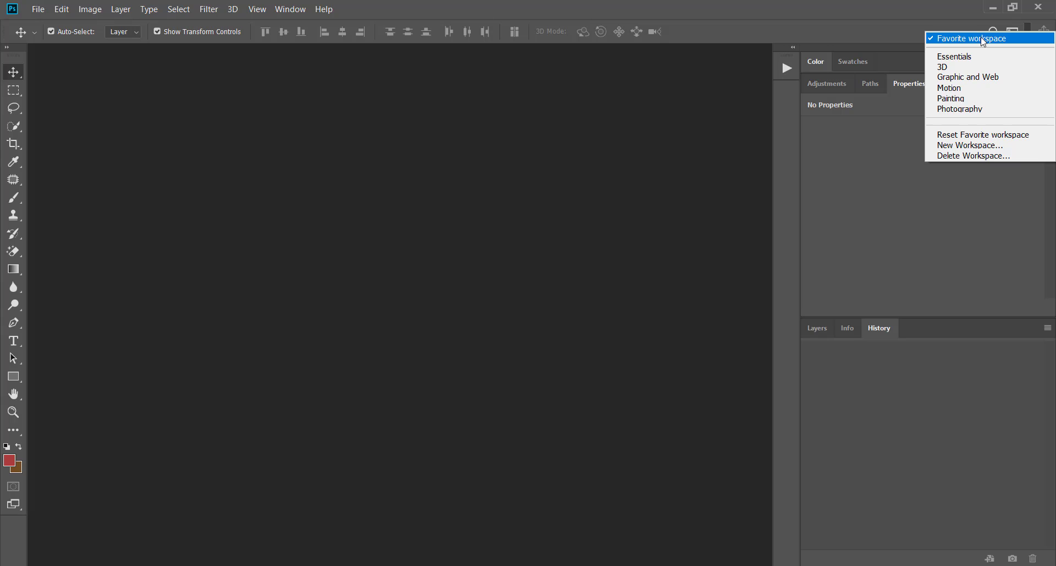
click(670, 147)
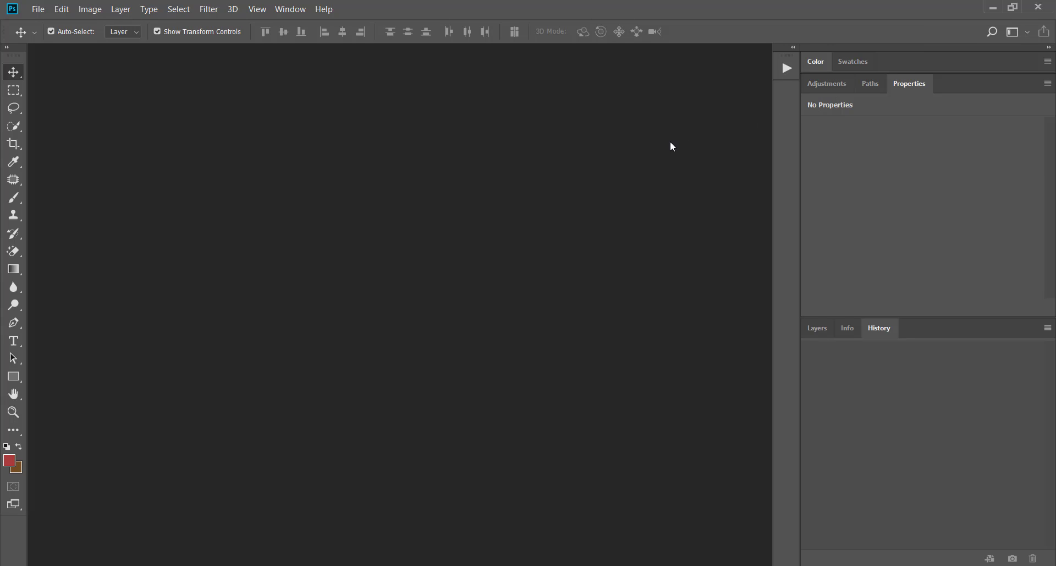
click(1013, 32)
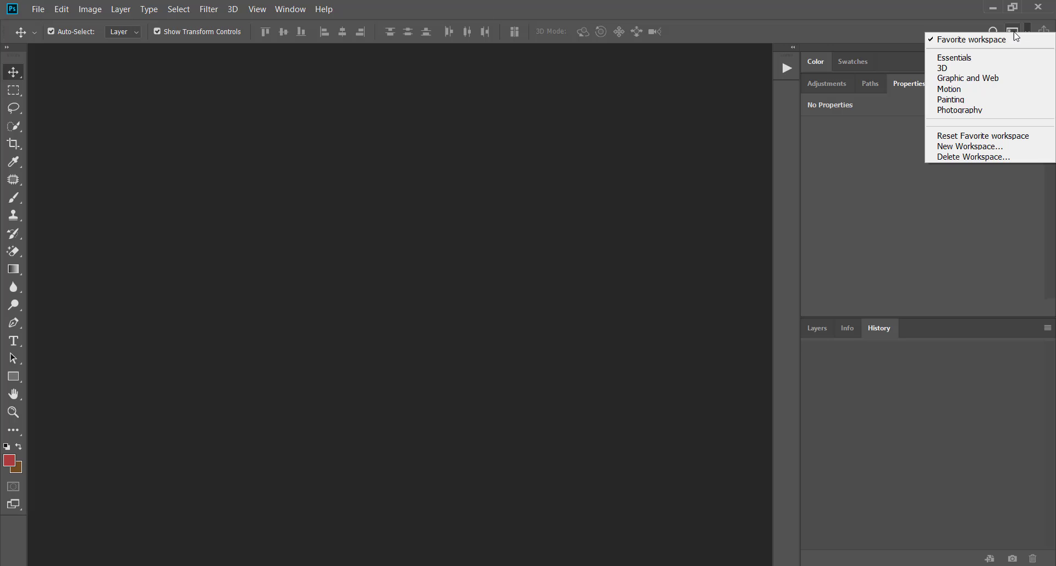
click(955, 58)
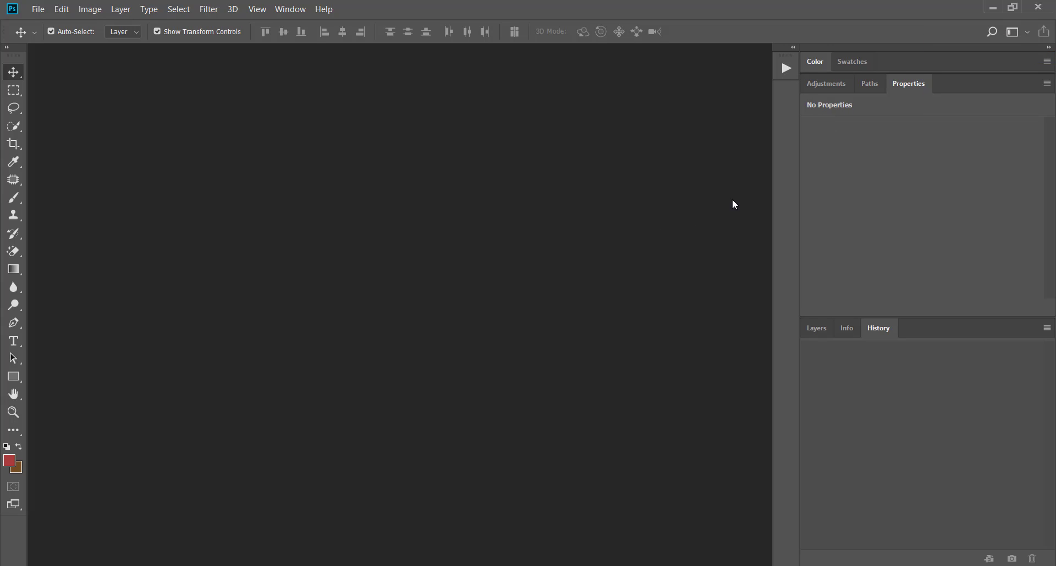
Reset Essentials, switch to Favorite workspace, then return to Essentials.
click(1013, 31)
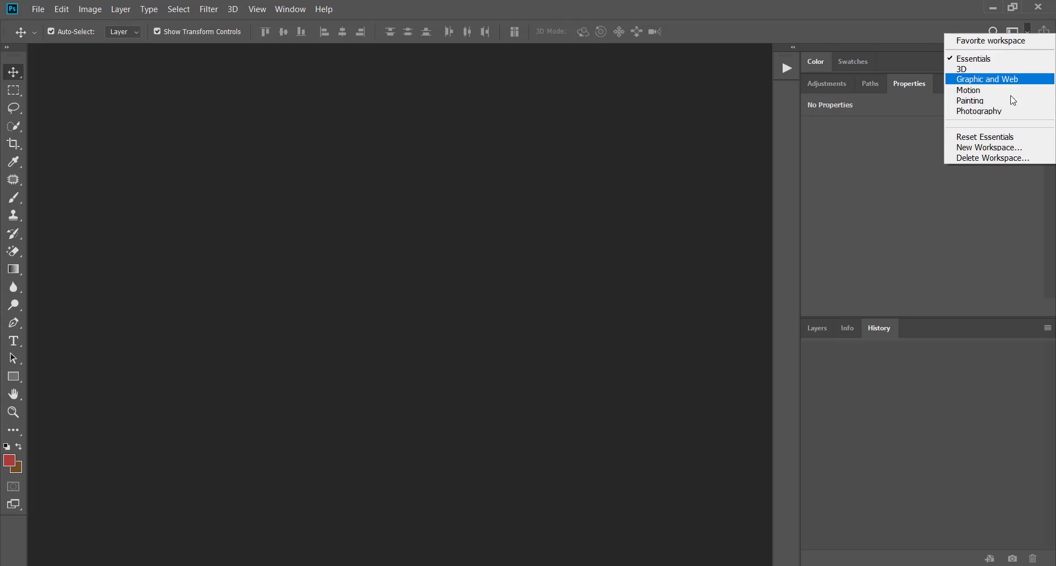
click(984, 136)
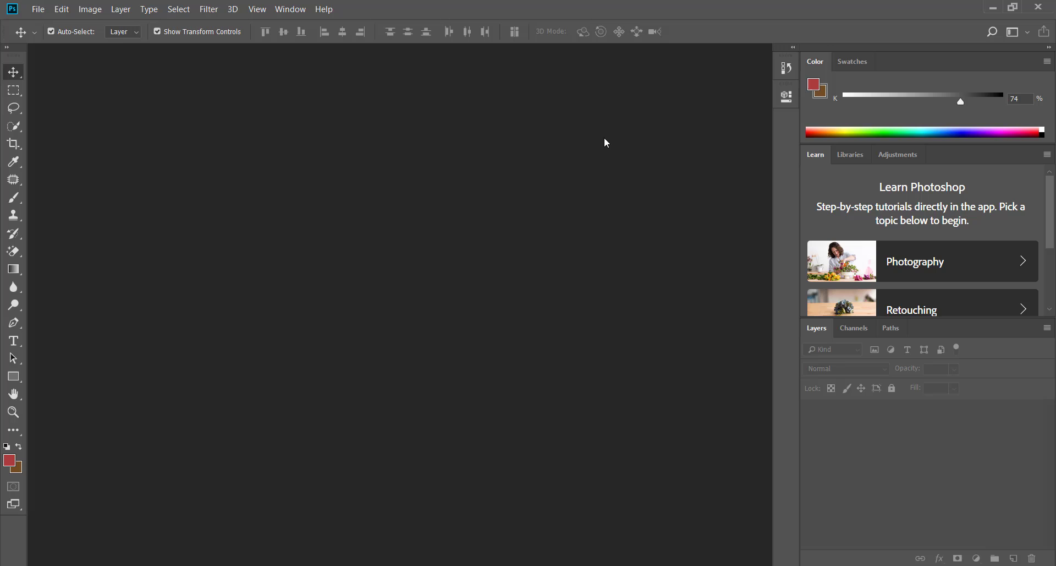
click(281, 12)
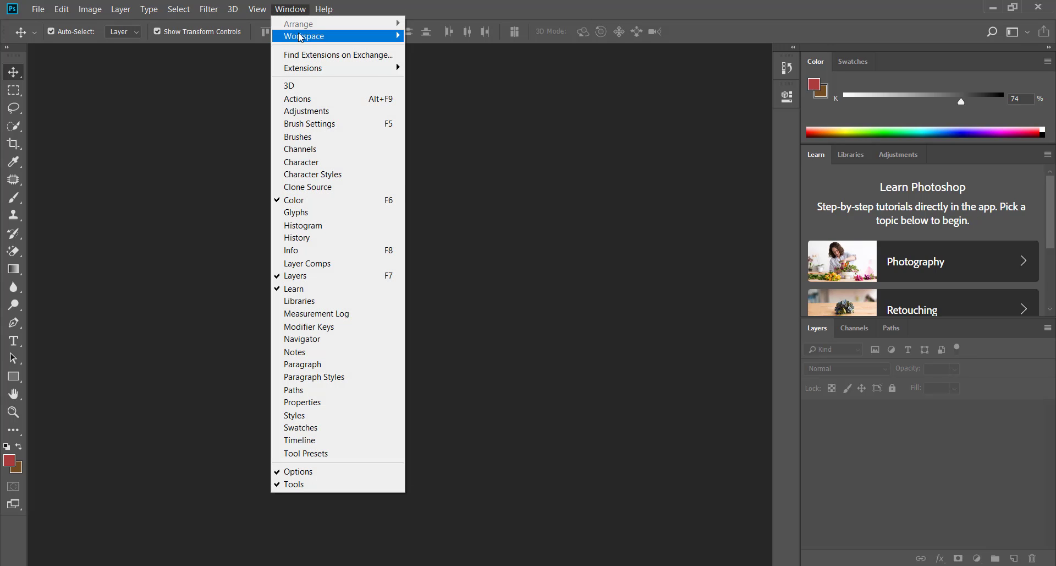
mouse_move(318, 38)
click(428, 36)
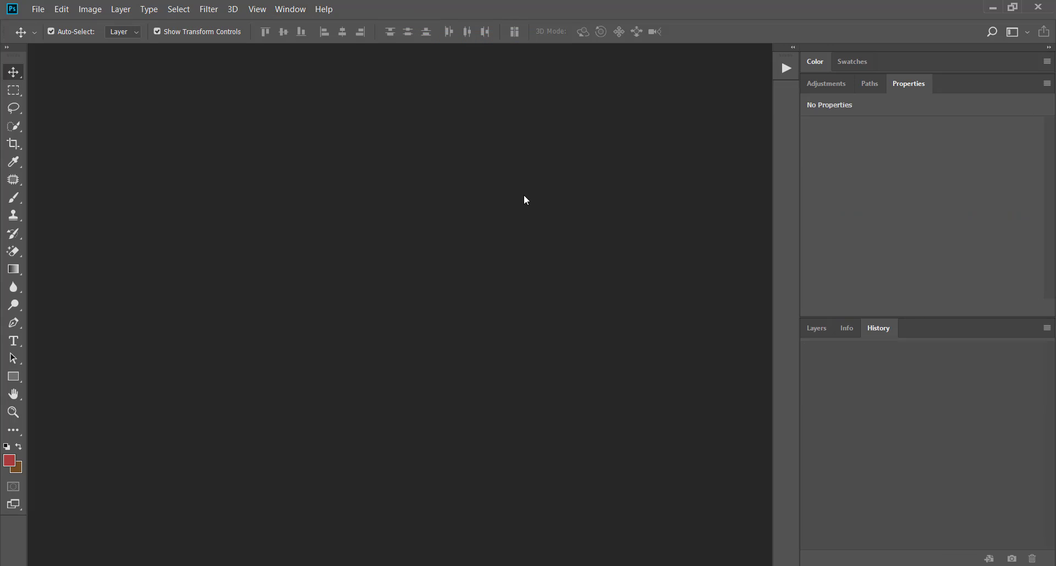
click(1014, 36)
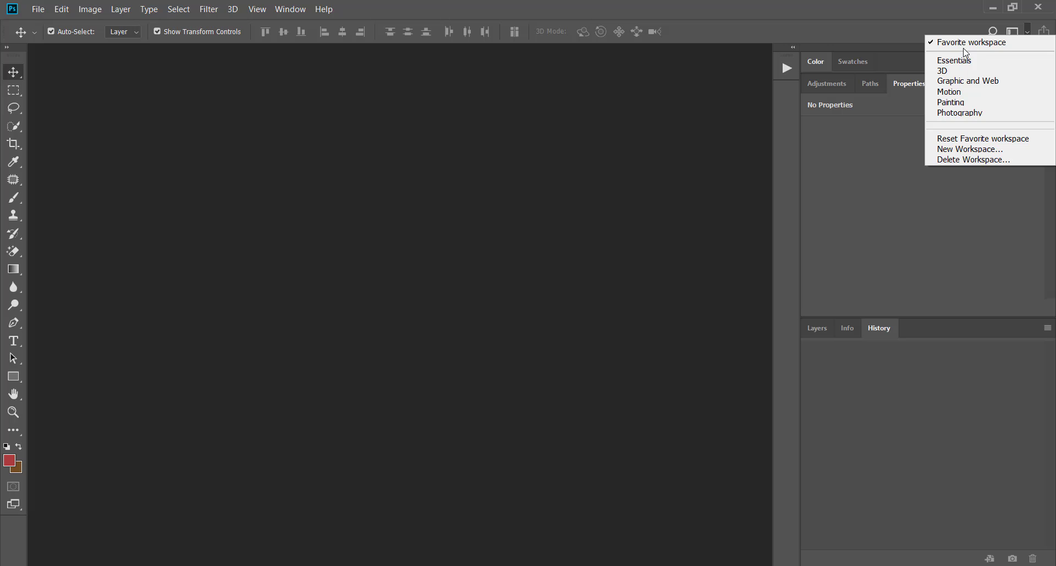
click(958, 62)
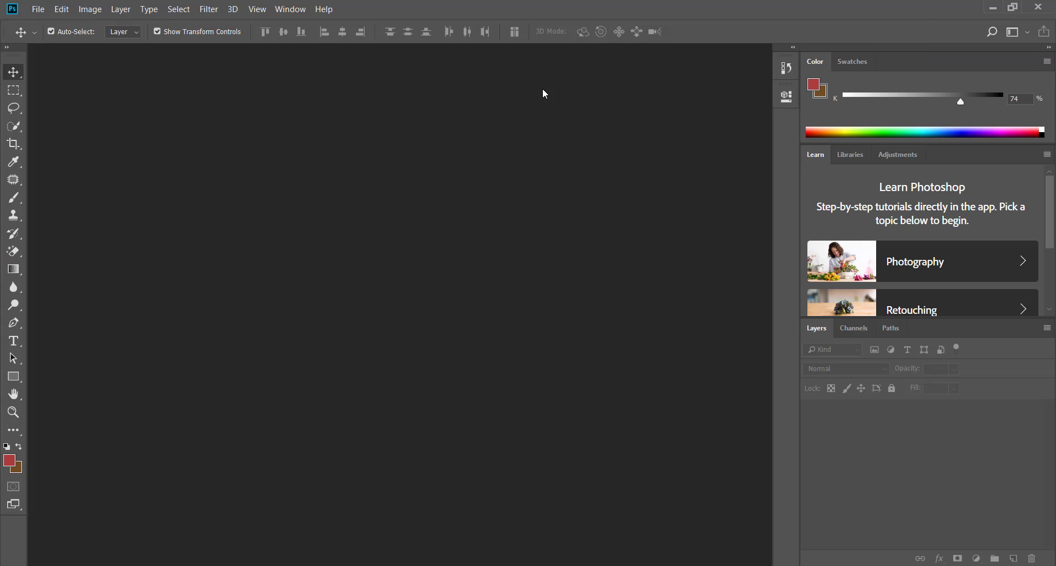
click(297, 9)
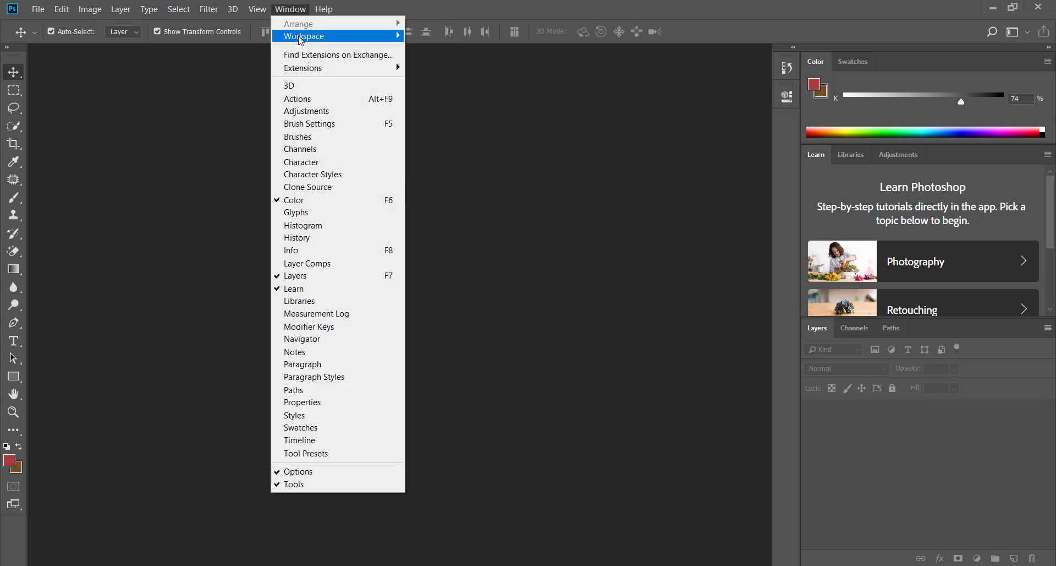
Delete 'Favorite workspace' through Window > Workspace > Delete Workspace and confirm.
mouse_move(302, 37)
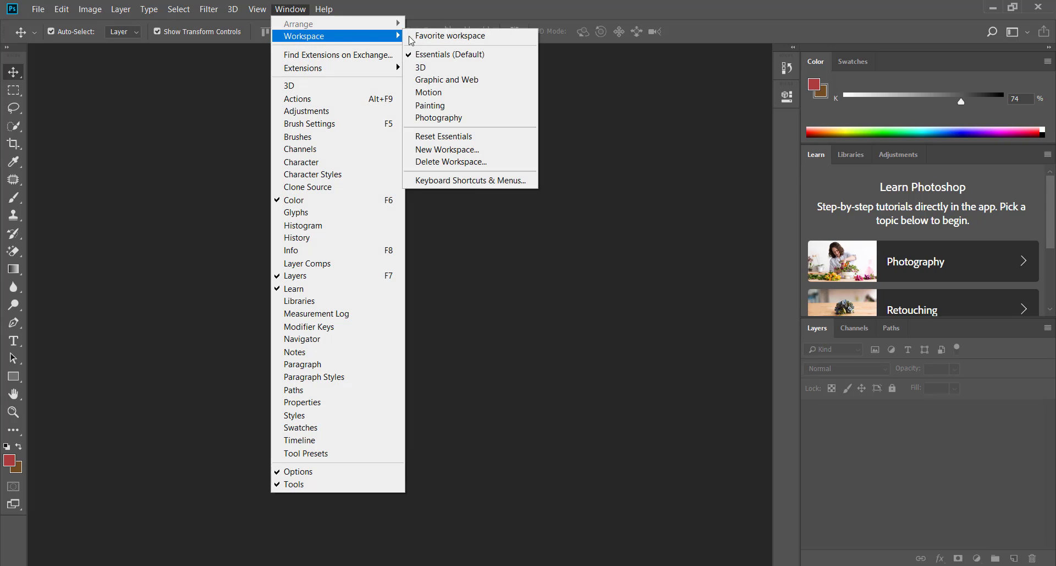
click(447, 163)
drag(308, 141, 512, 120)
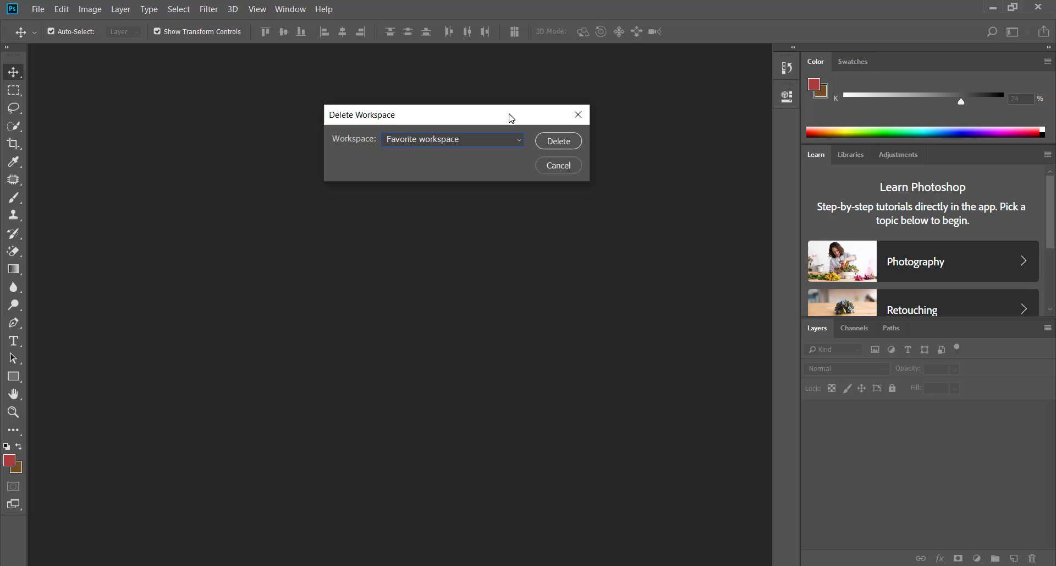
click(499, 139)
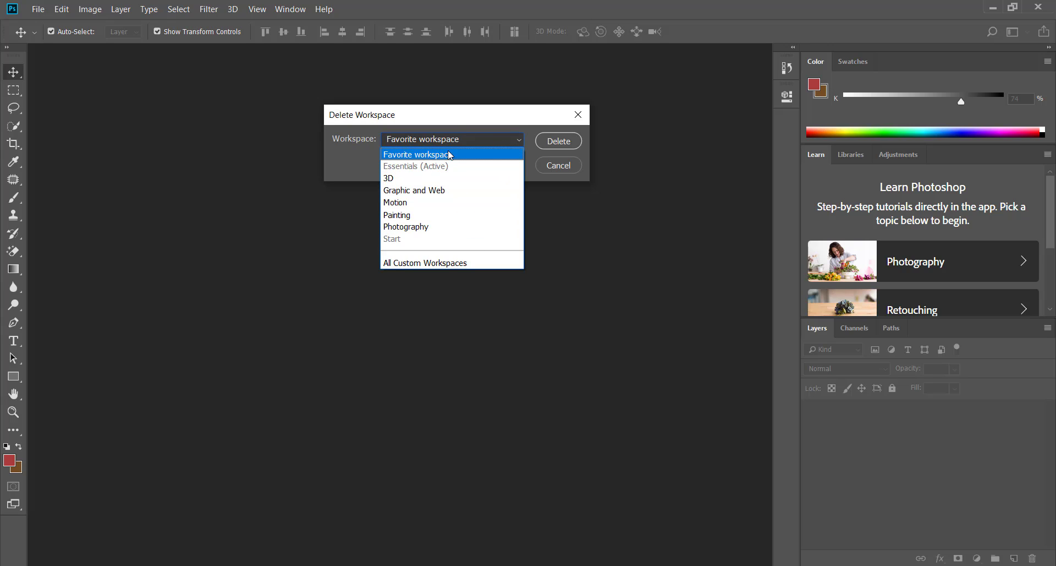
click(453, 123)
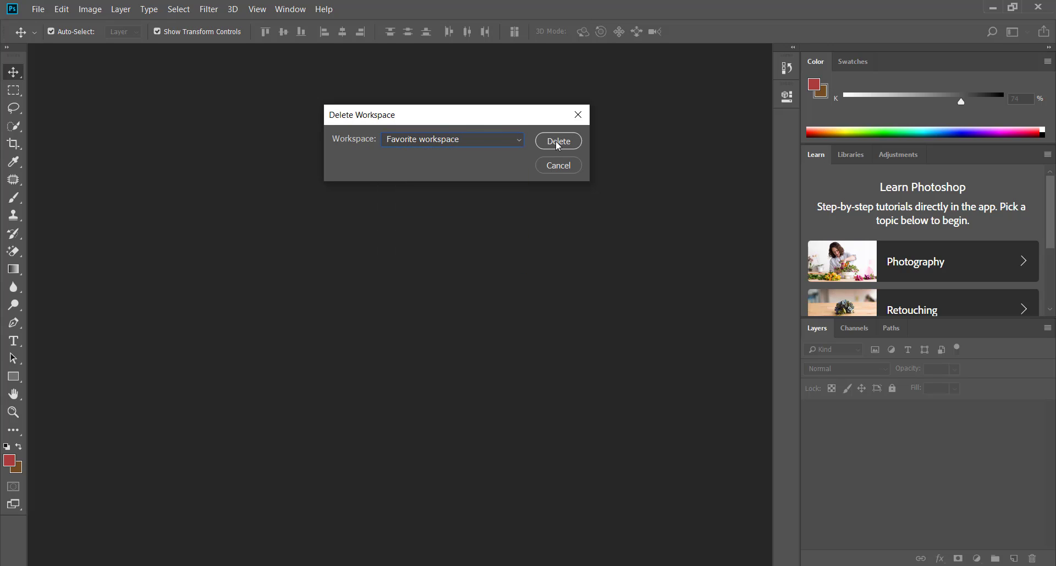
click(556, 142)
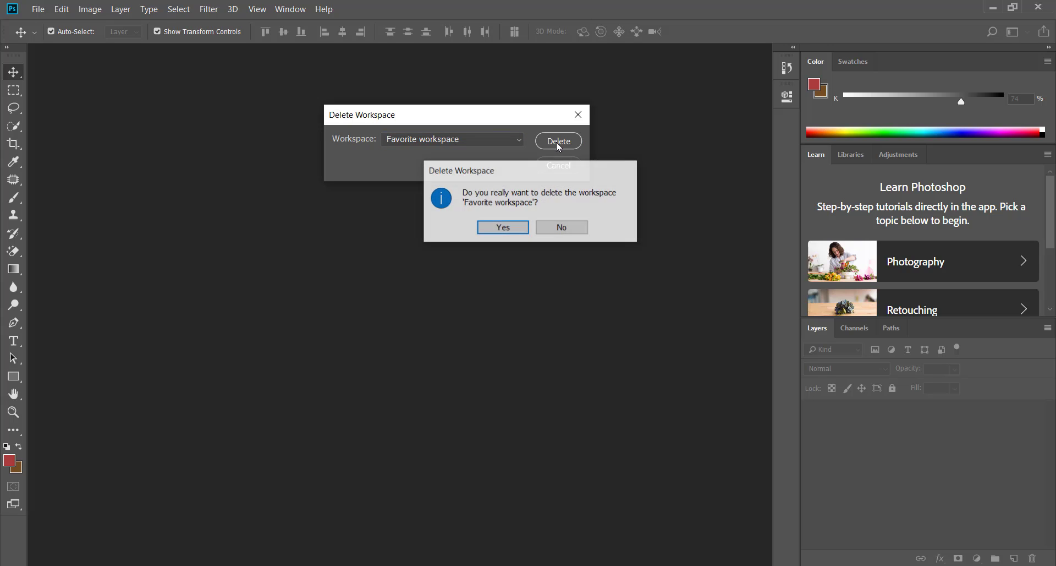
click(501, 230)
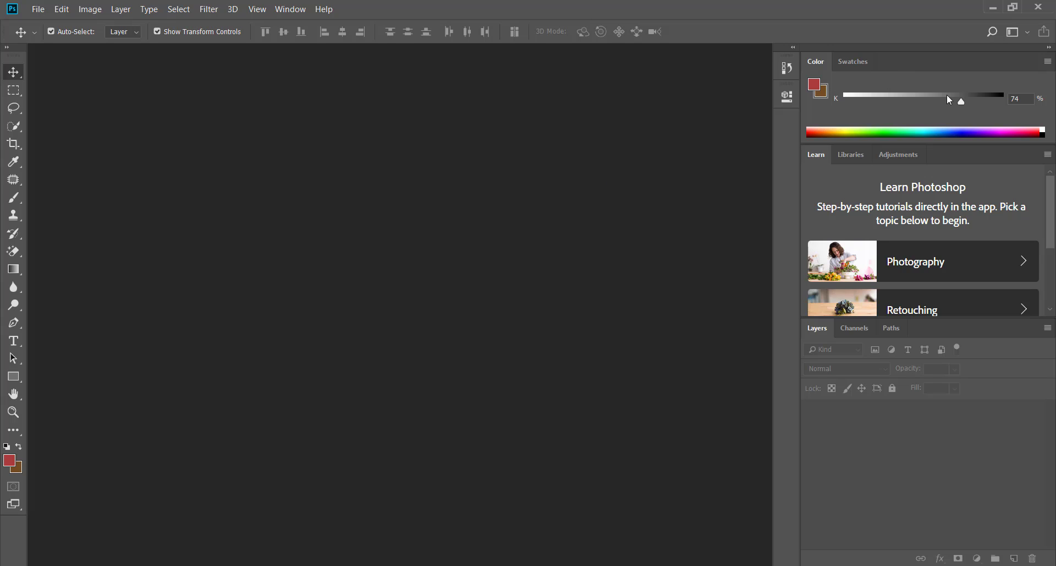
Pick the darkest Color Theme swatch in Interface Options and confirm with OK.
right_click(992, 156)
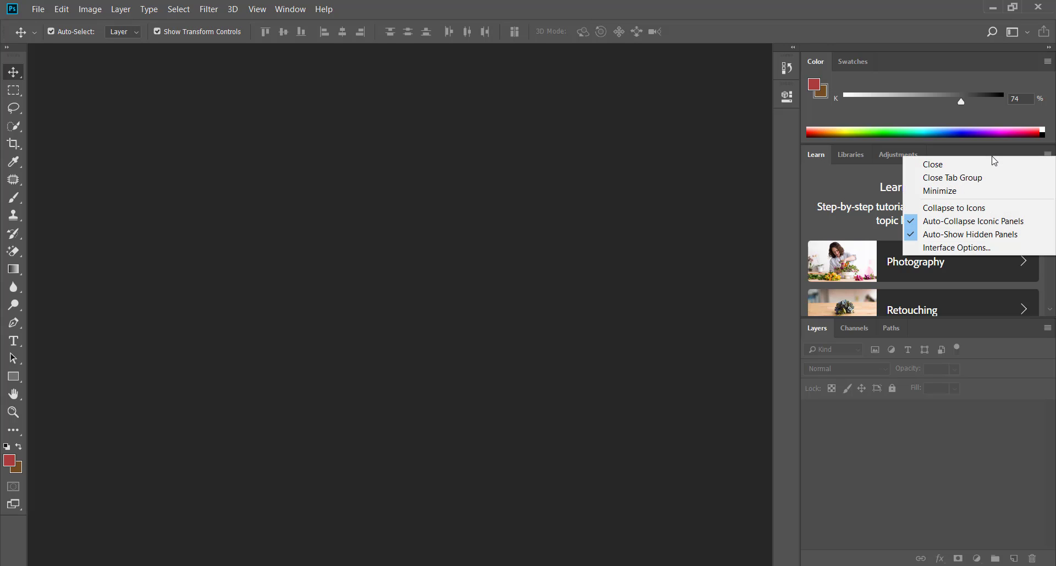
click(956, 247)
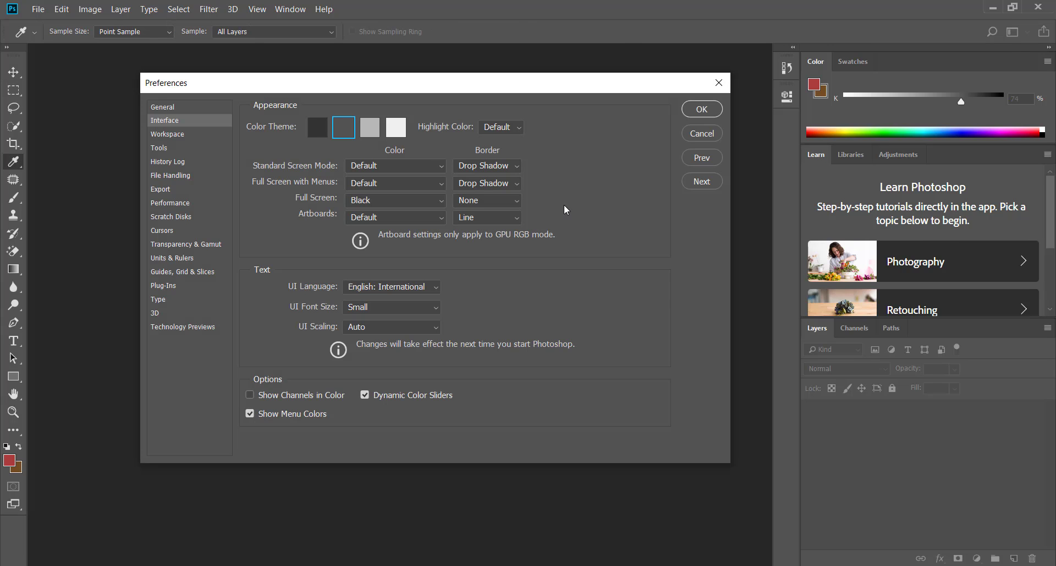
click(318, 128)
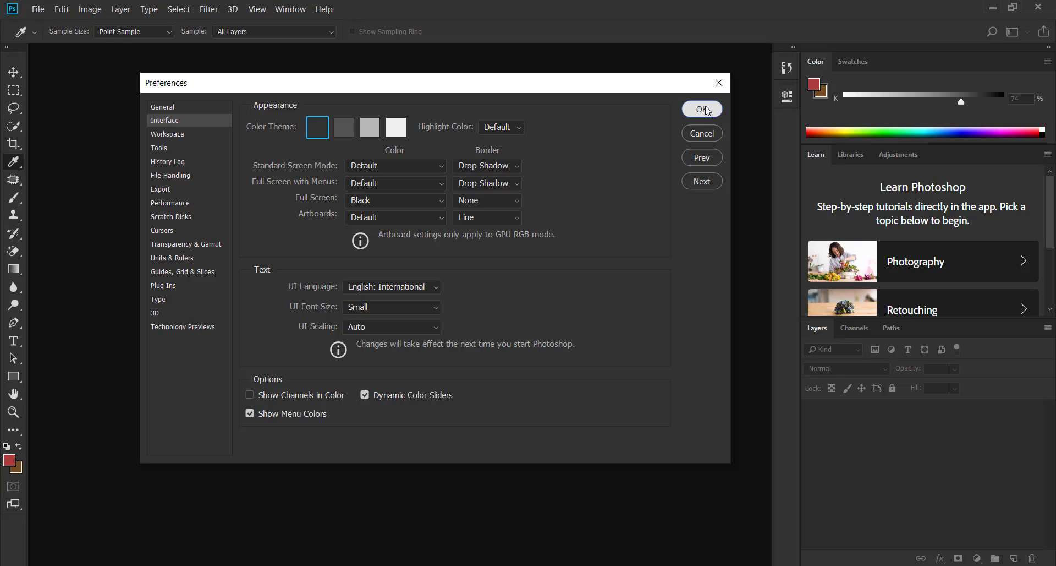
click(695, 113)
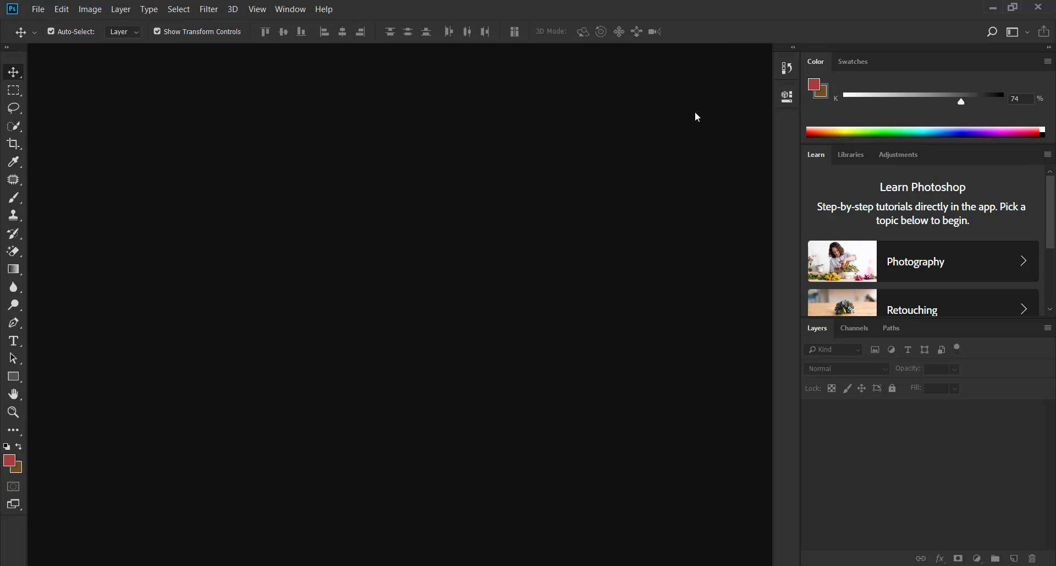